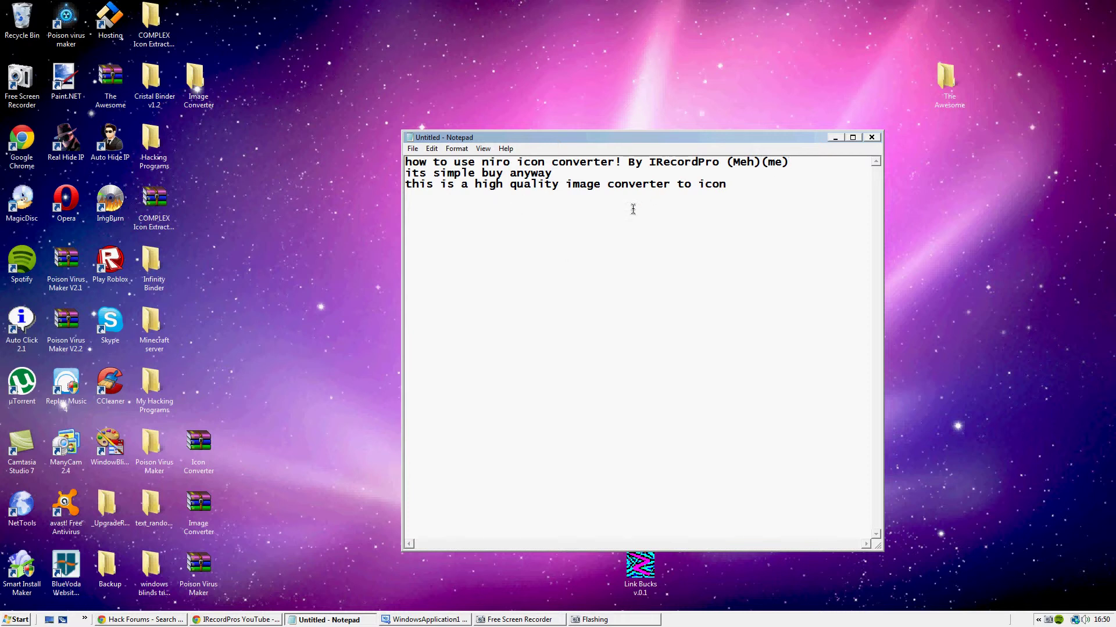
Step: Put the Notepad notes away, launch Icon Converter from the desktop and view its About information
drag(746, 188, 417, 201)
click(835, 138)
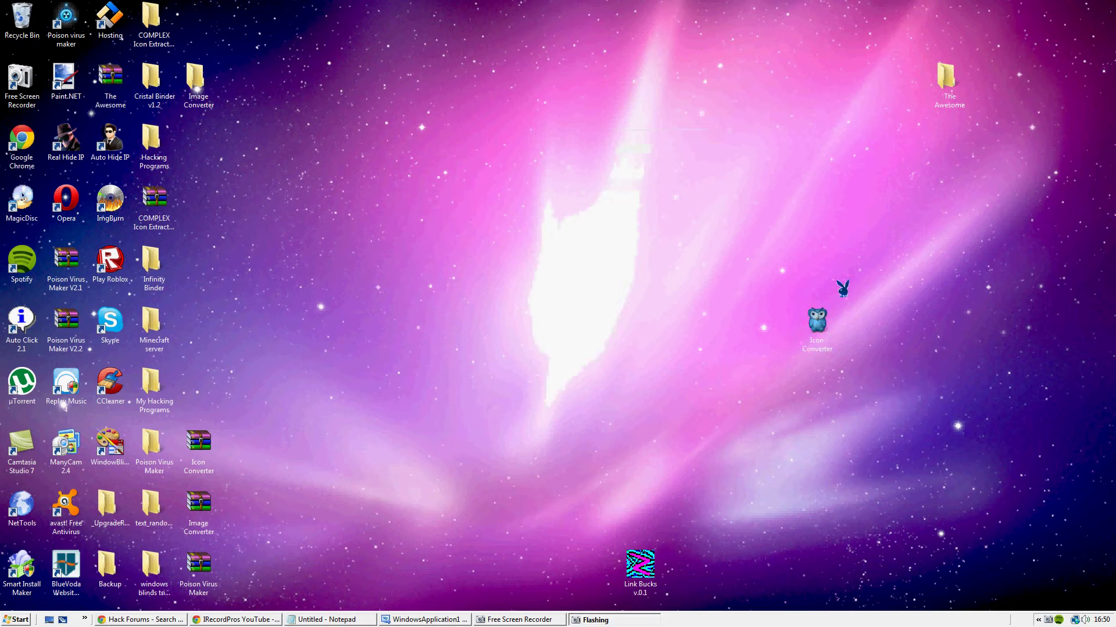
click(819, 347)
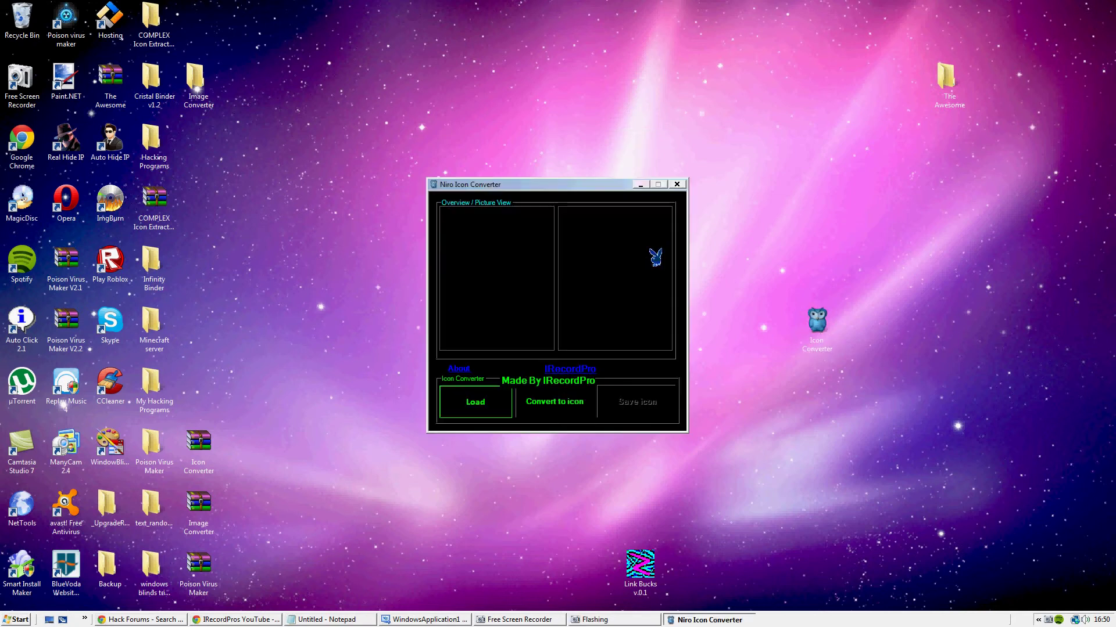
click(462, 372)
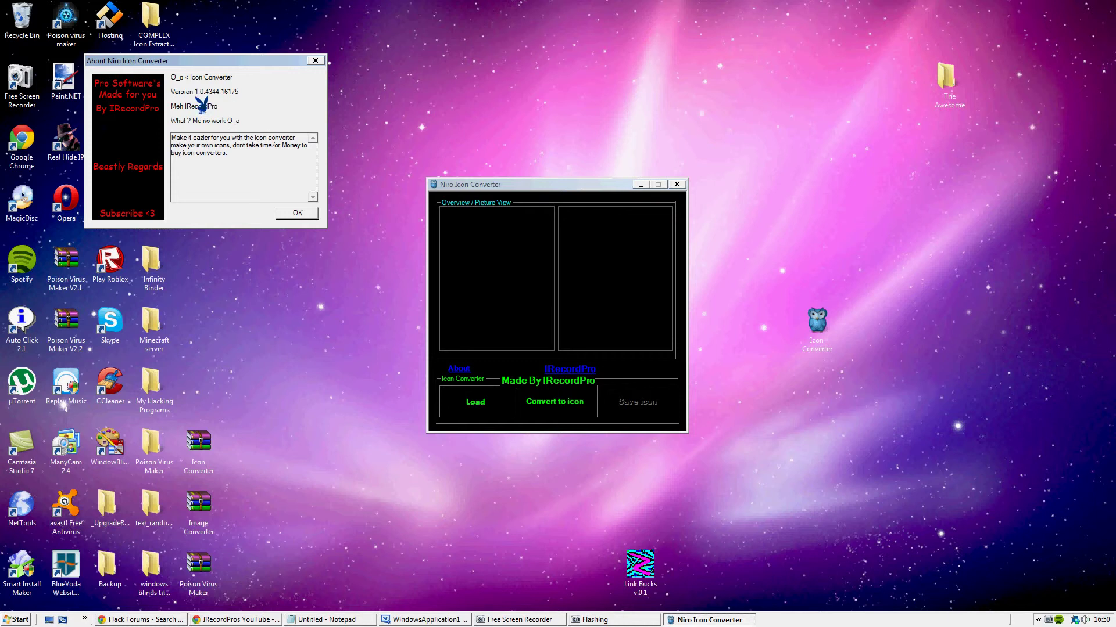
click(298, 213)
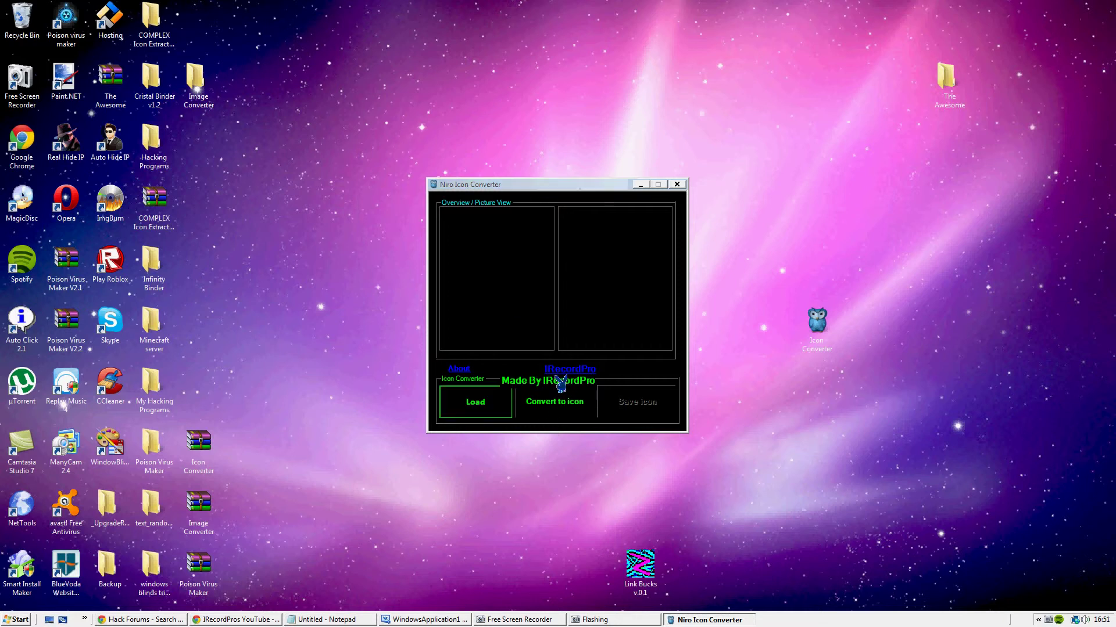
Step: Load the image death-skull-bones-image-31002 from the Downloads folder into the converter
click(491, 383)
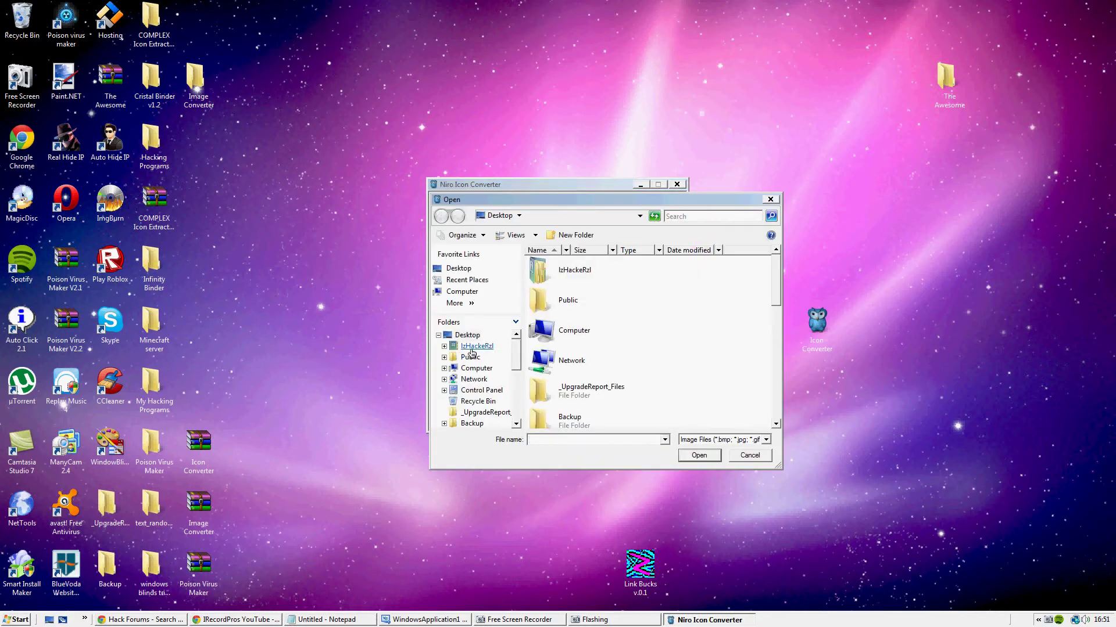
double_click(578, 274)
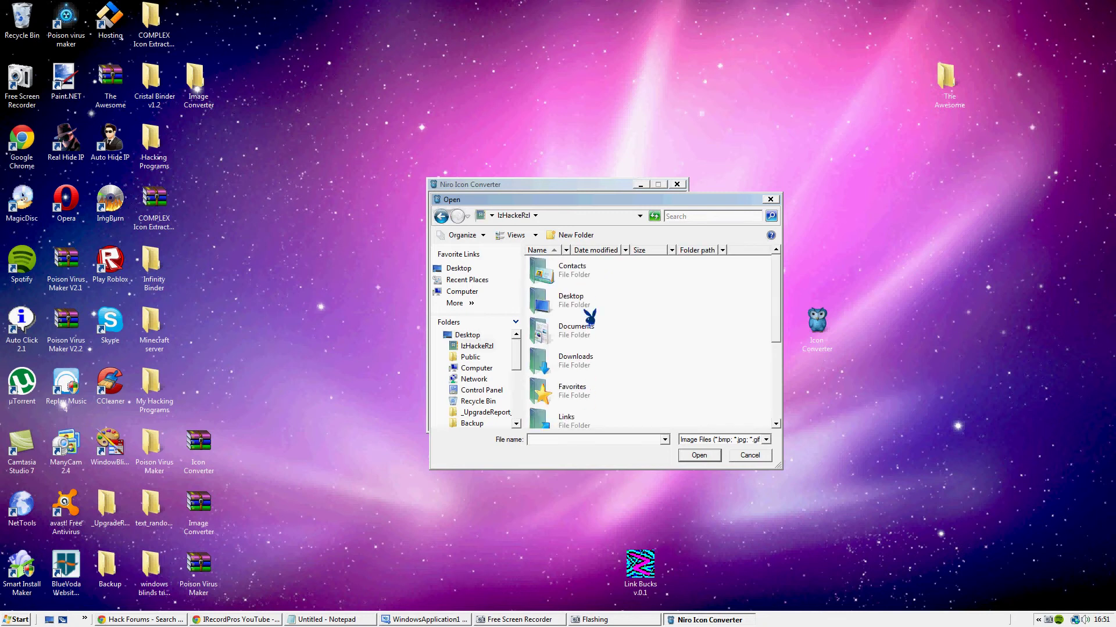
scroll(574, 435, down, 2)
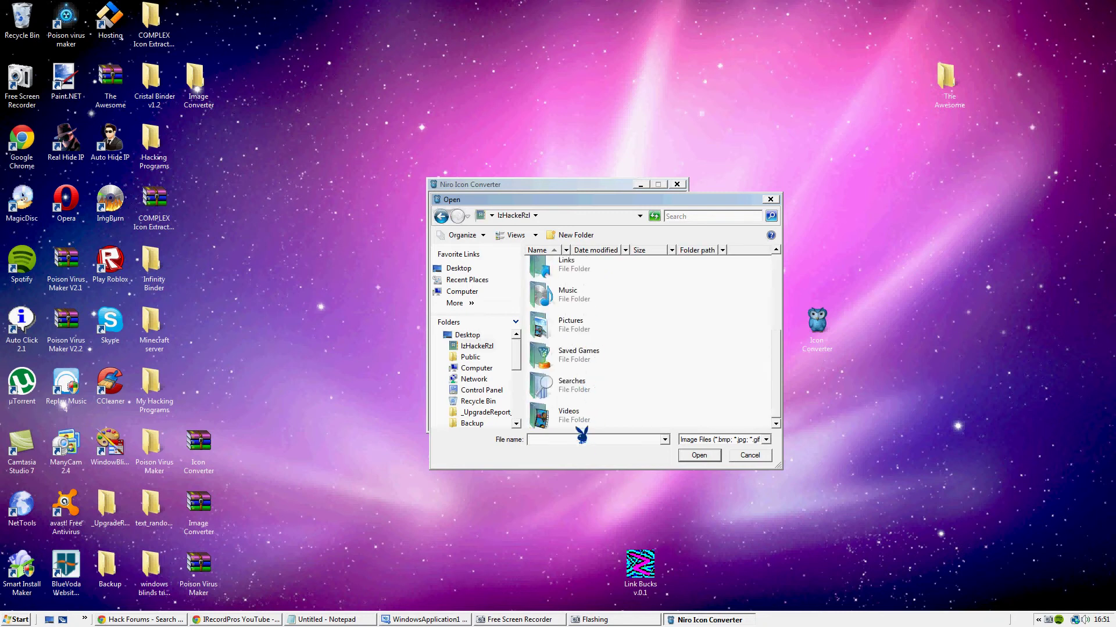
double_click(578, 327)
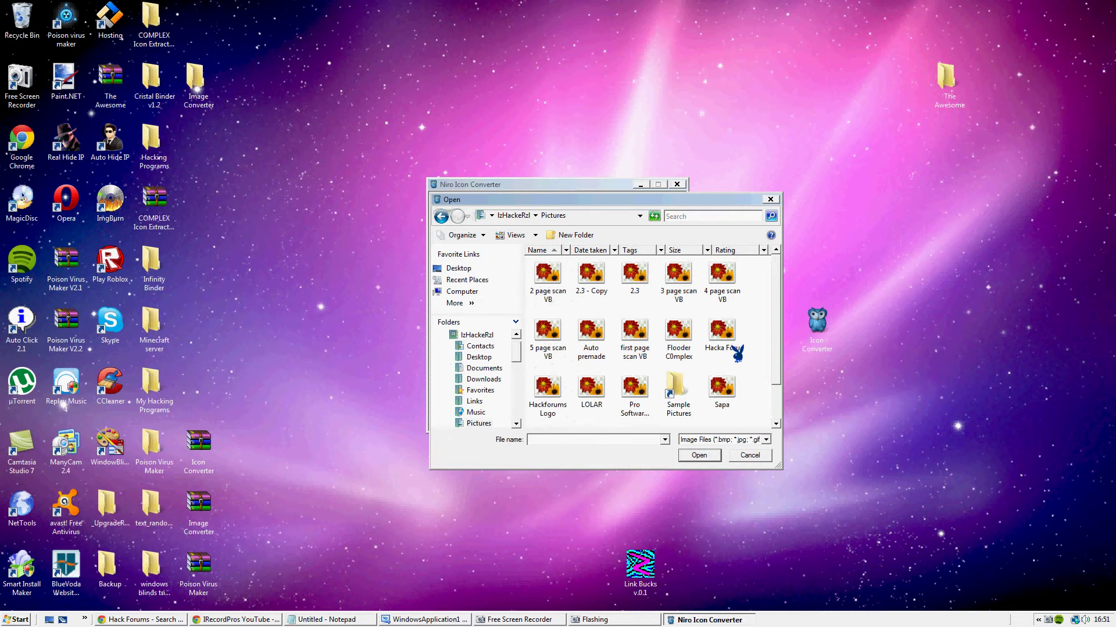
click(478, 357)
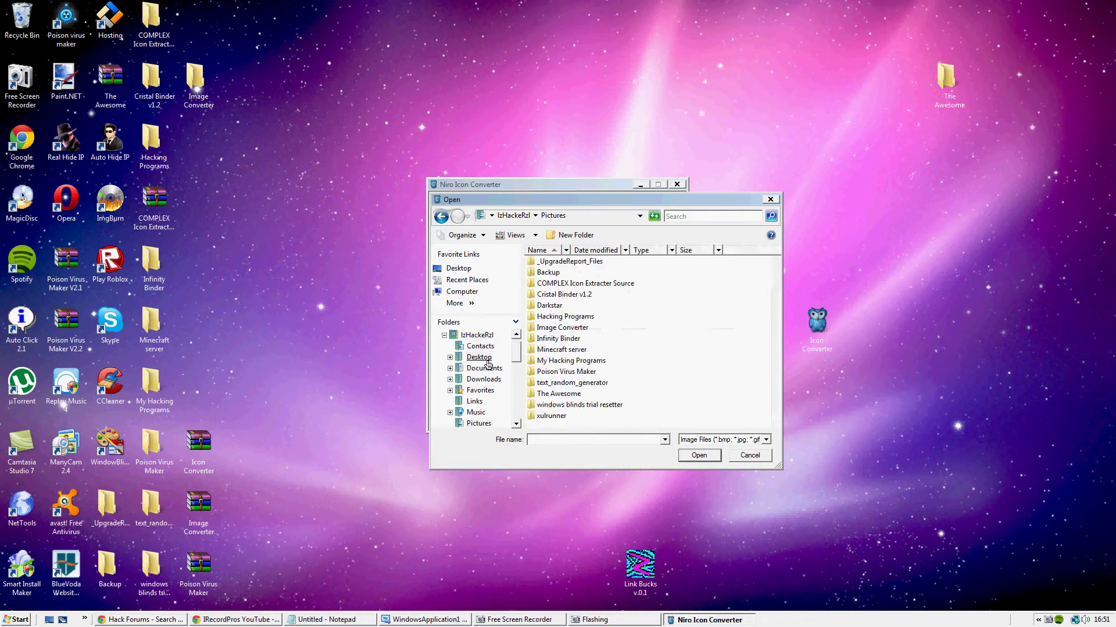
click(488, 368)
click(489, 380)
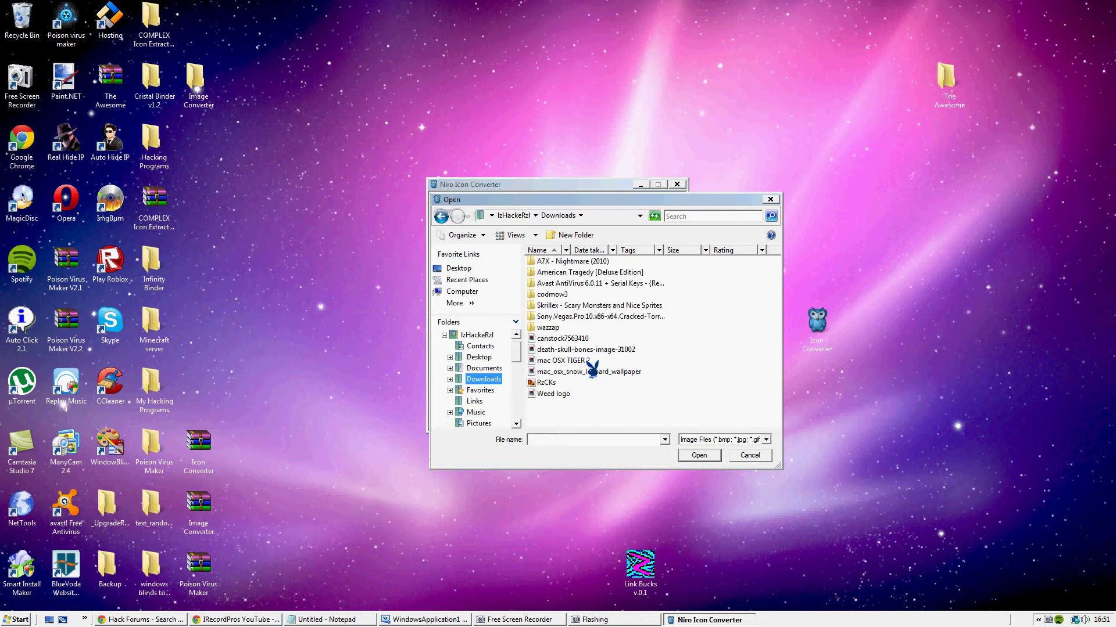
click(587, 351)
click(700, 455)
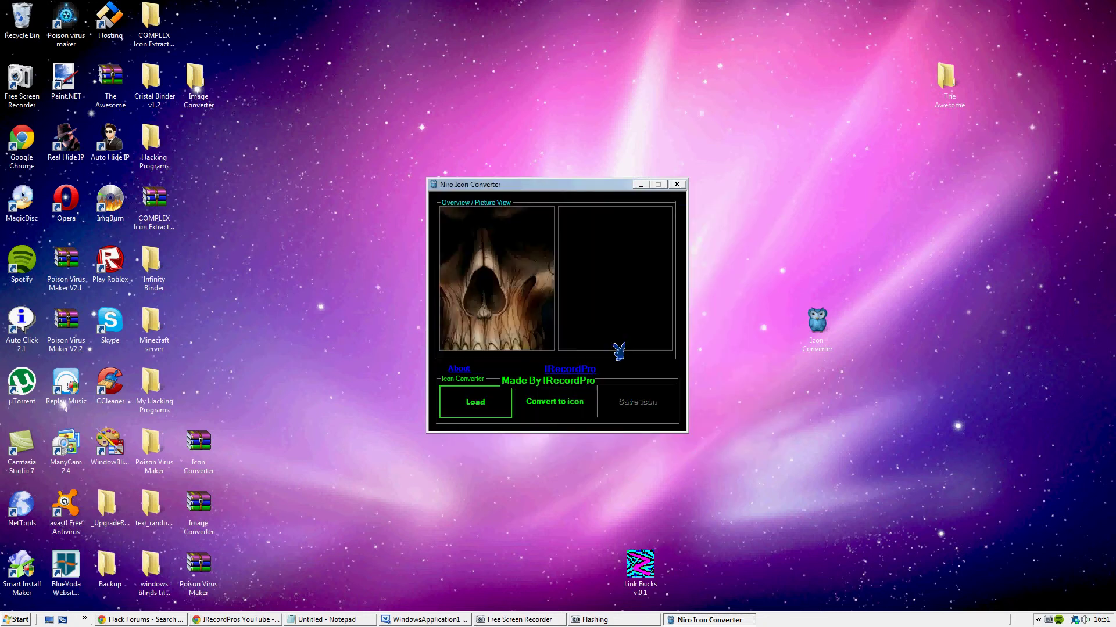
Step: Convert the loaded skull image to an icon and save it in Downloads as "Amezing Death"
click(589, 407)
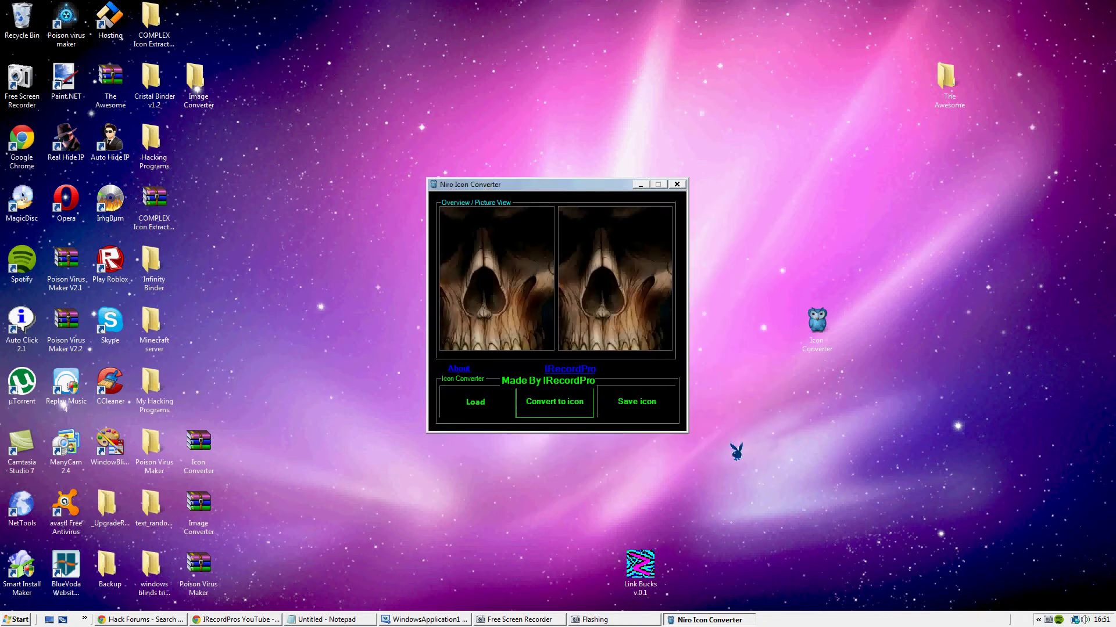
click(672, 410)
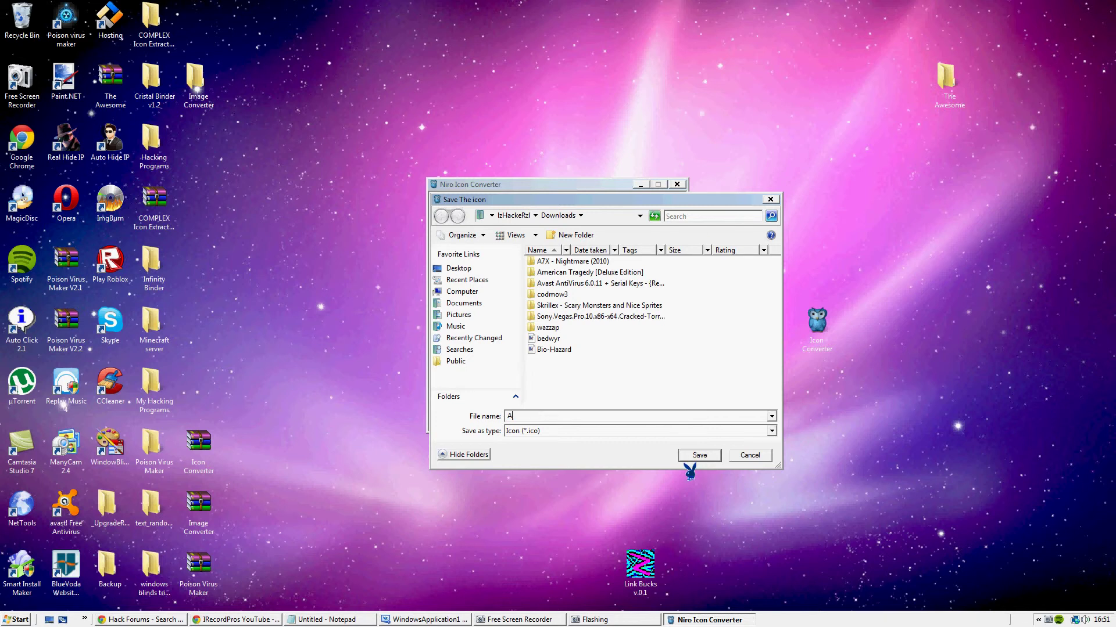
text(m)
key(BackSpace)
text(A)
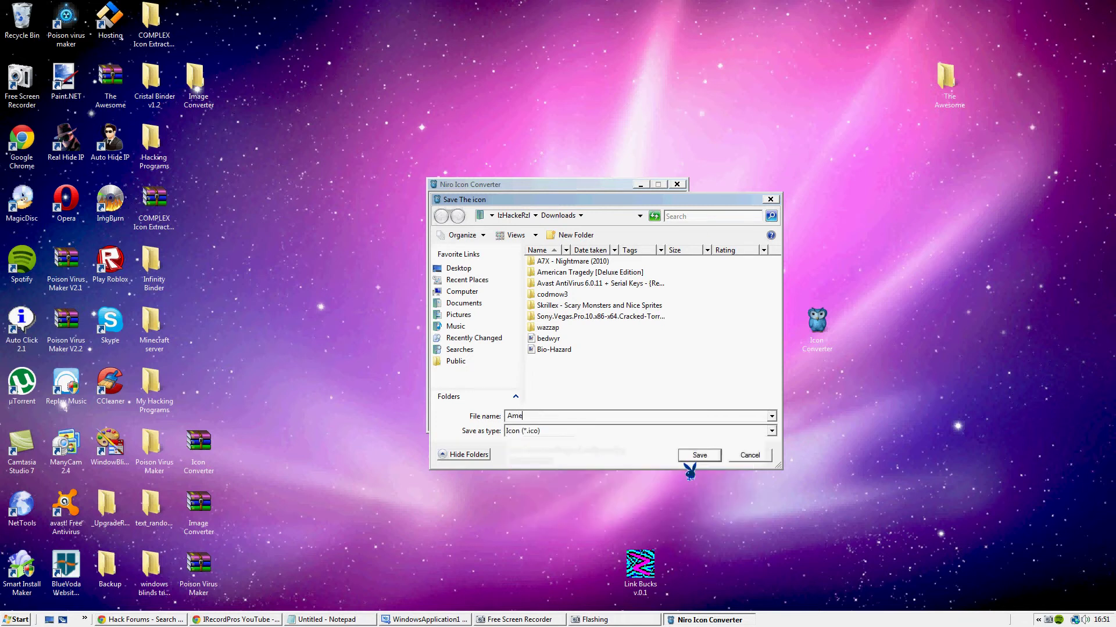
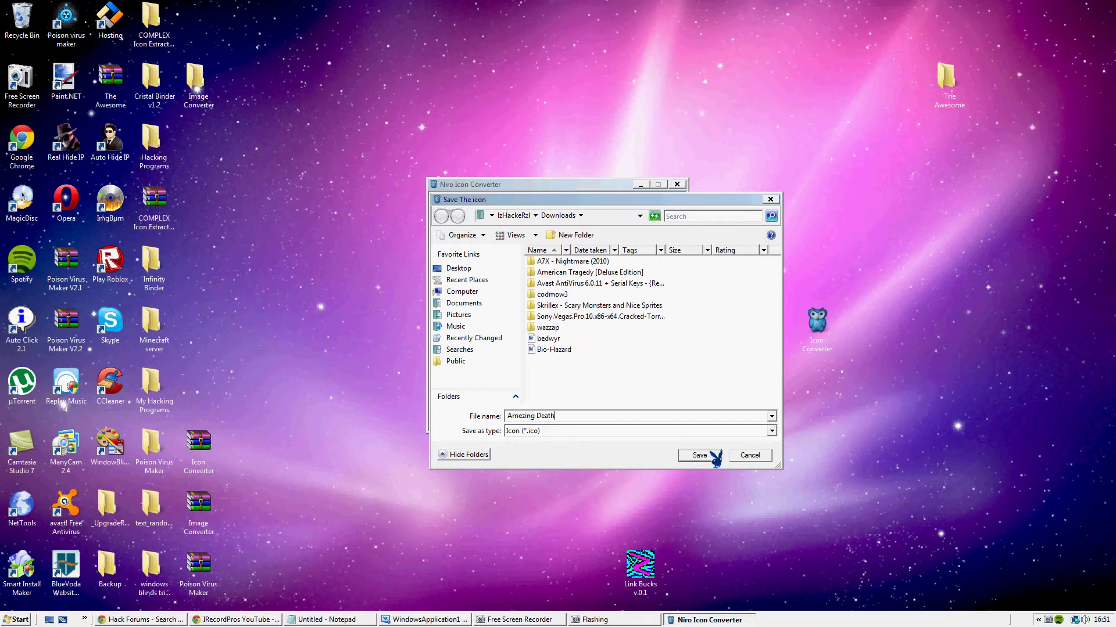
click(712, 456)
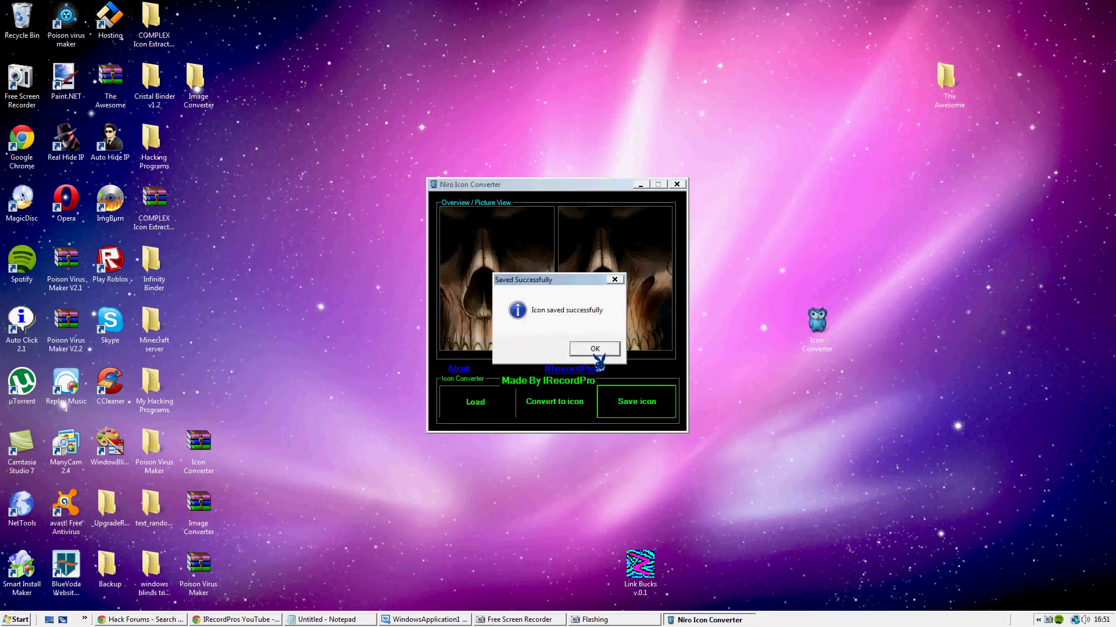
click(593, 349)
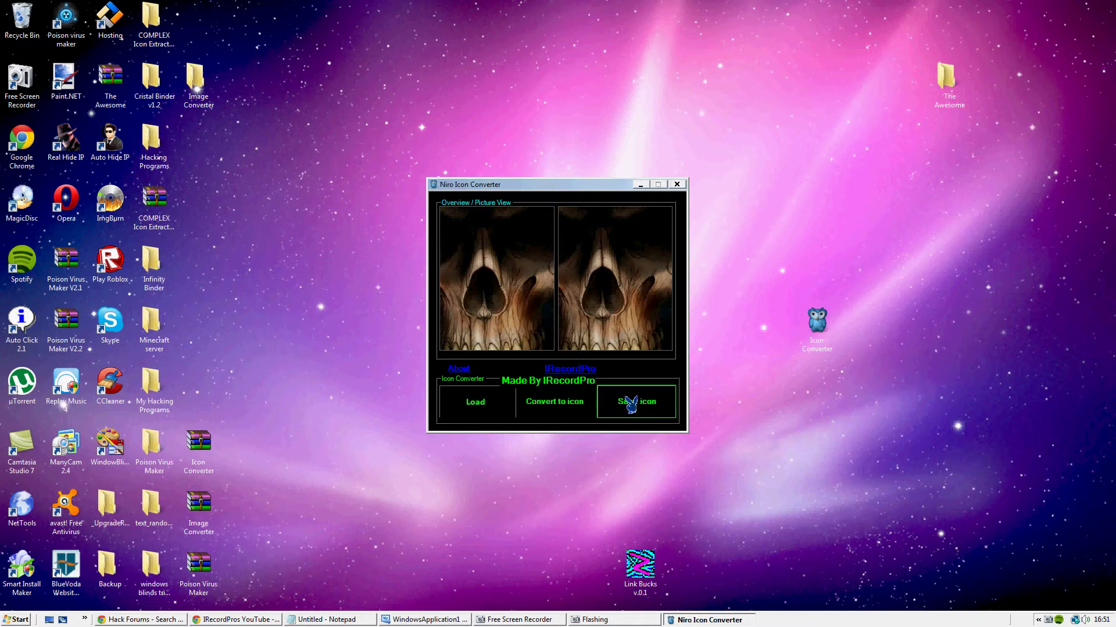
Step: Save another copy of the converted icon on the Desktop under the name LOLa
click(631, 402)
click(456, 270)
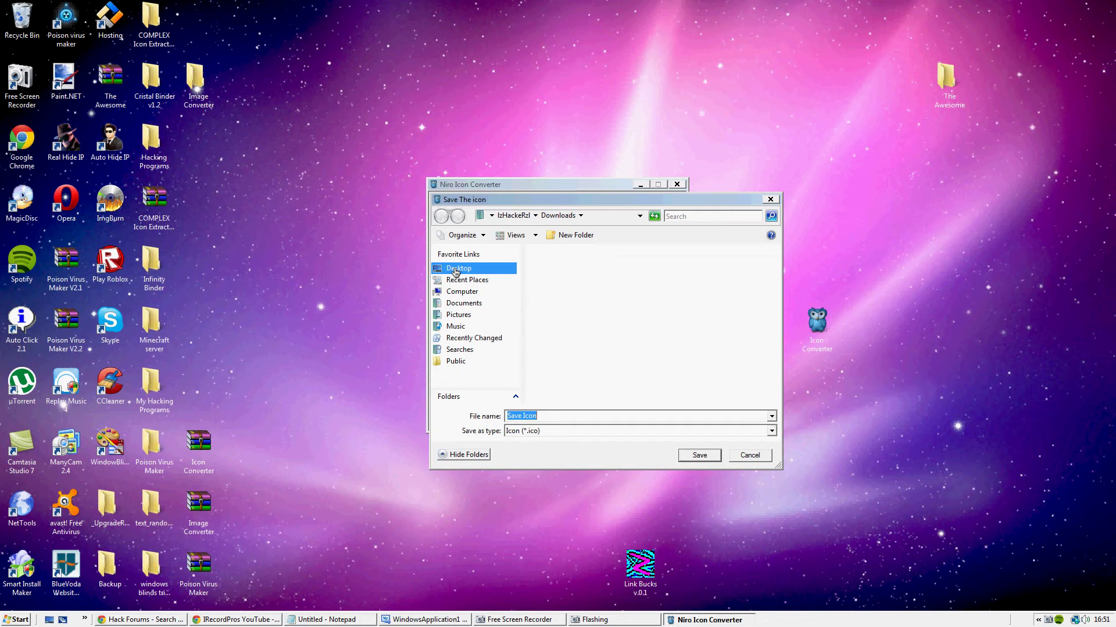
text(ame)
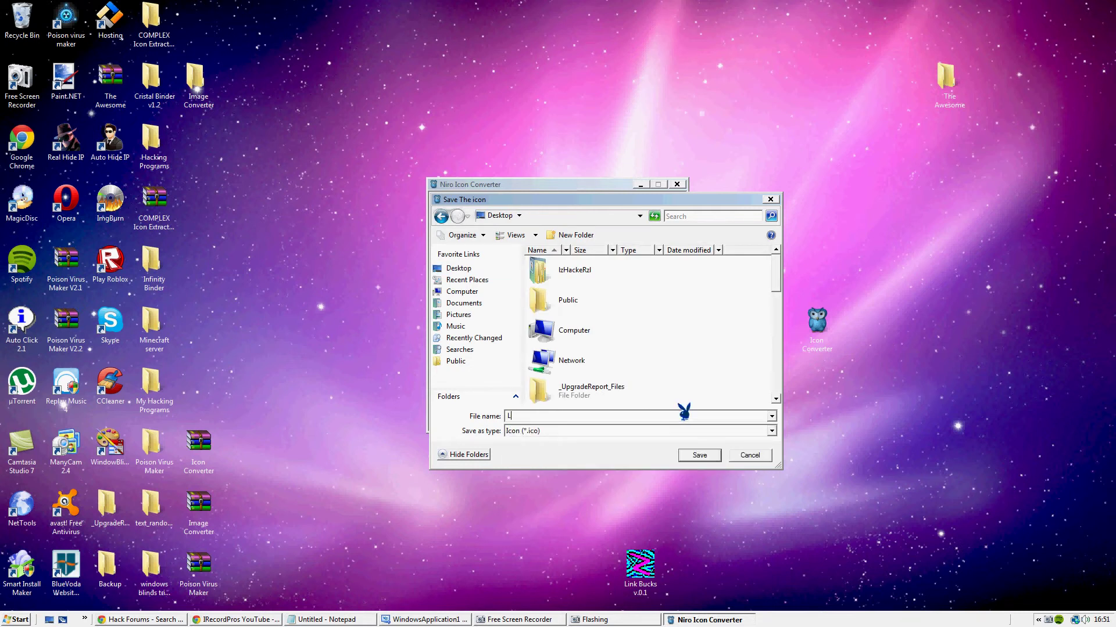
click(713, 456)
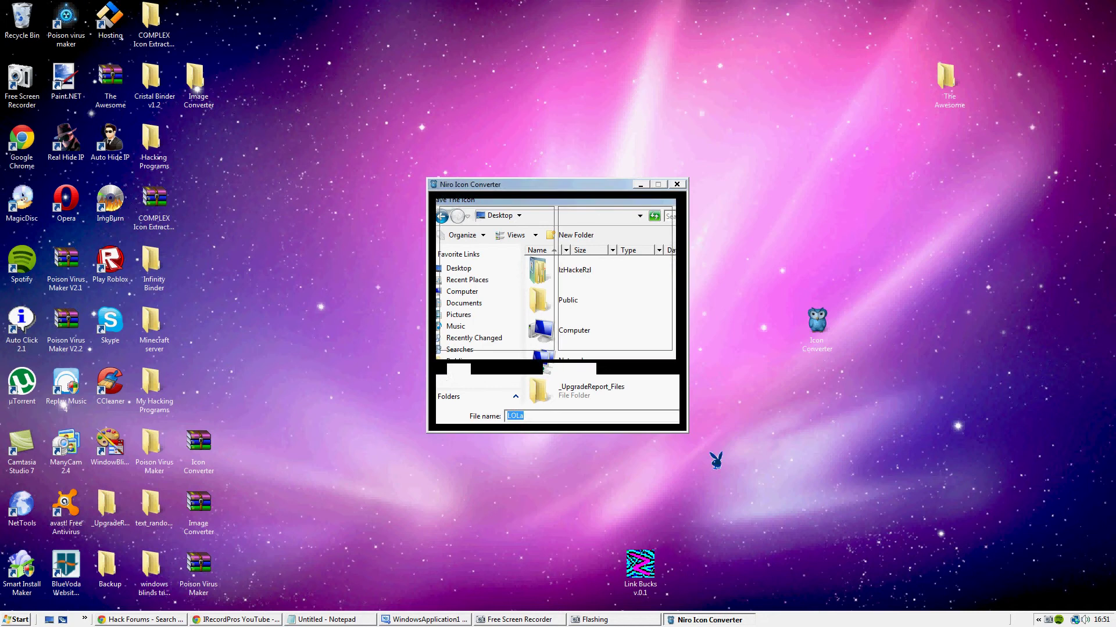
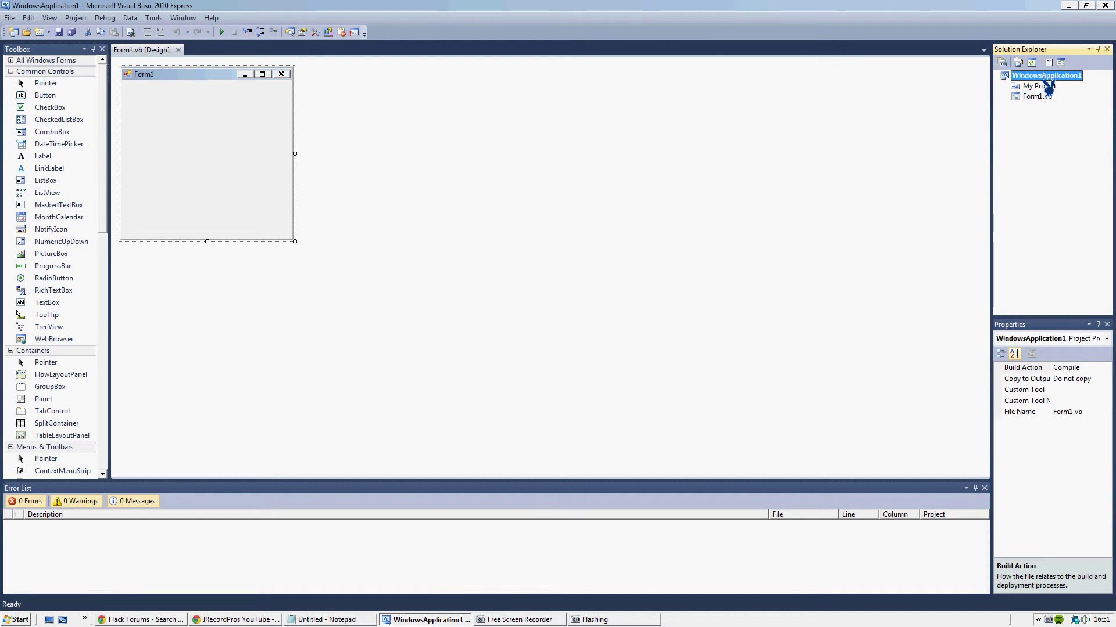
Step: In Visual Basic 2010 Express, try to set the WindowsApplication1 project's icon to LOLa.ico from the Desktop
double_click(1040, 86)
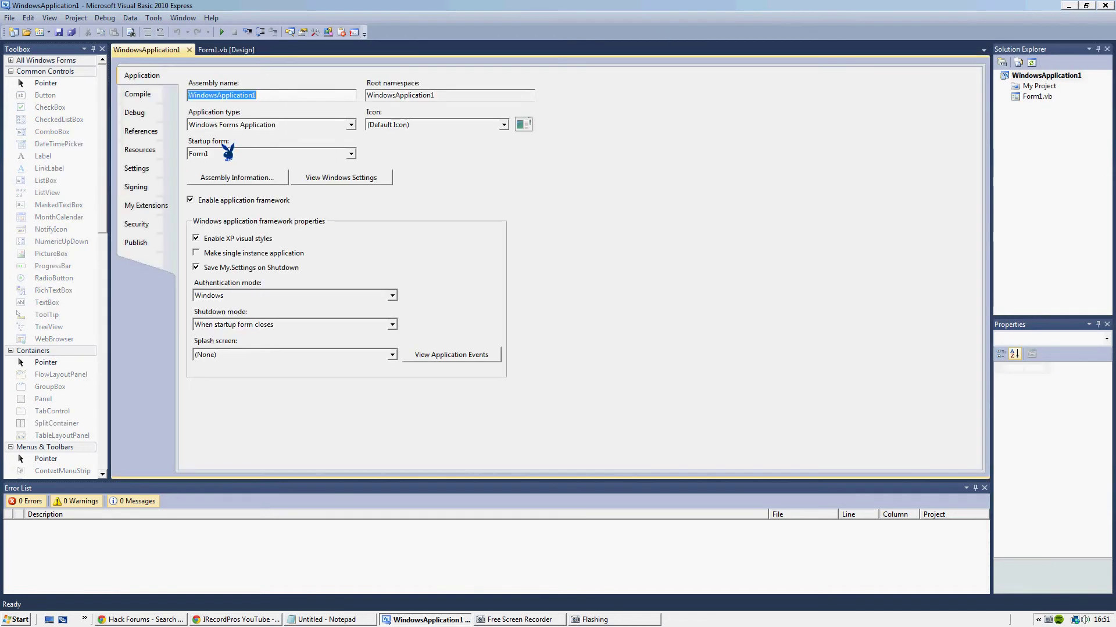
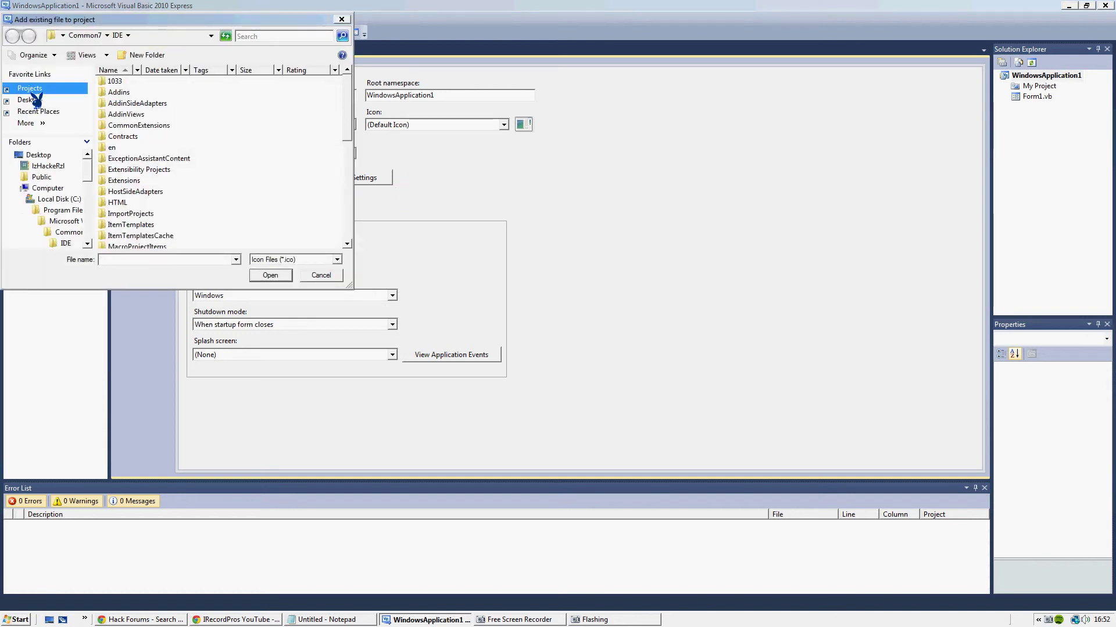
click(30, 100)
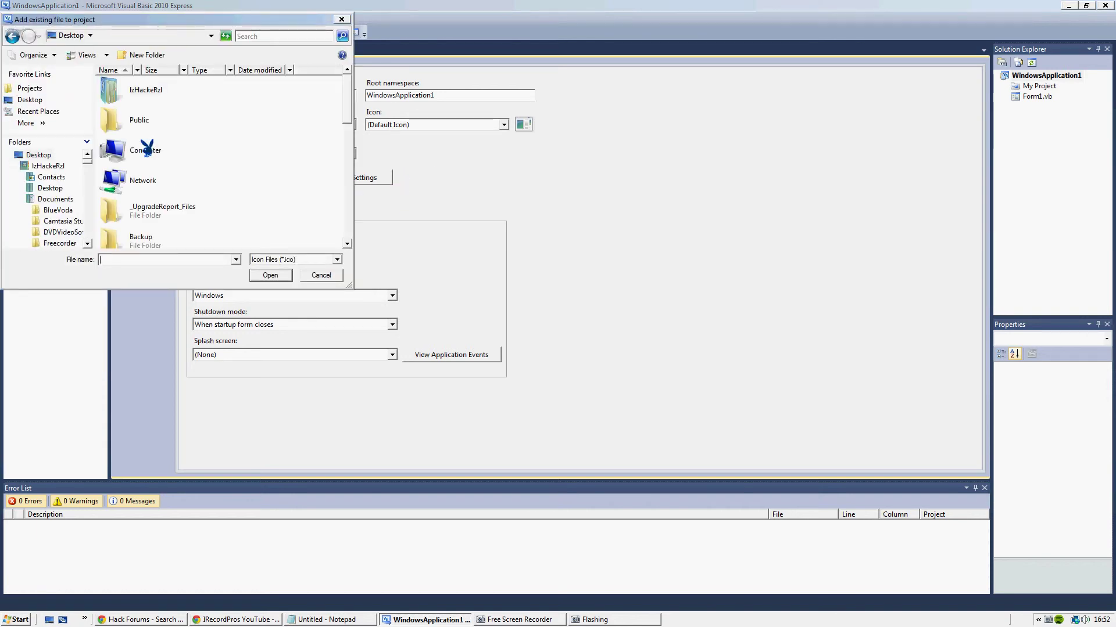
drag(345, 110, 348, 247)
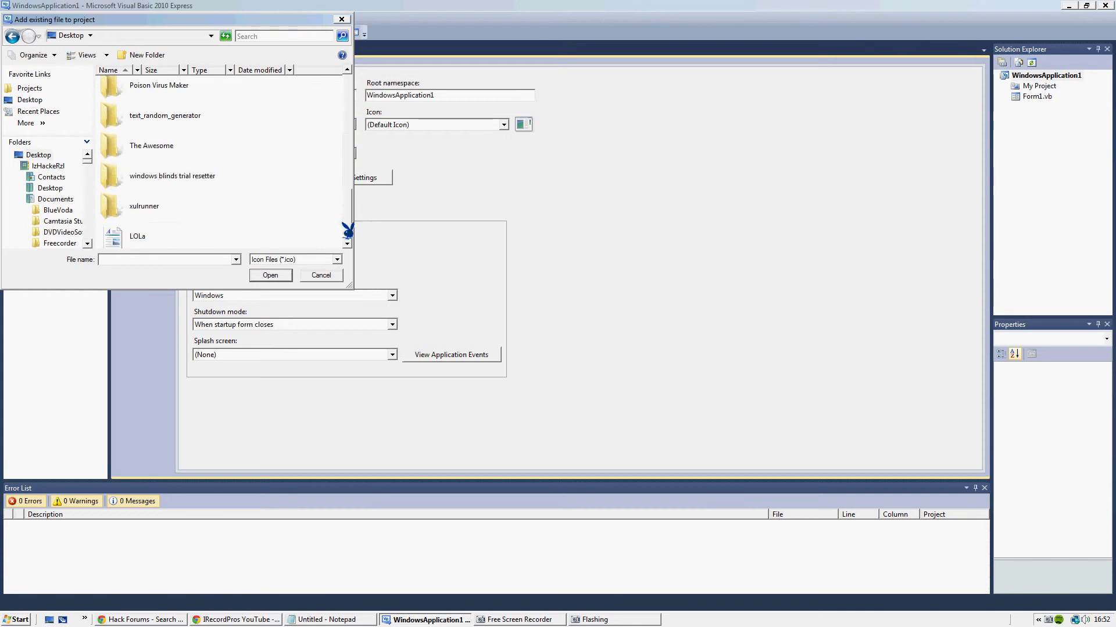
click(141, 235)
click(268, 274)
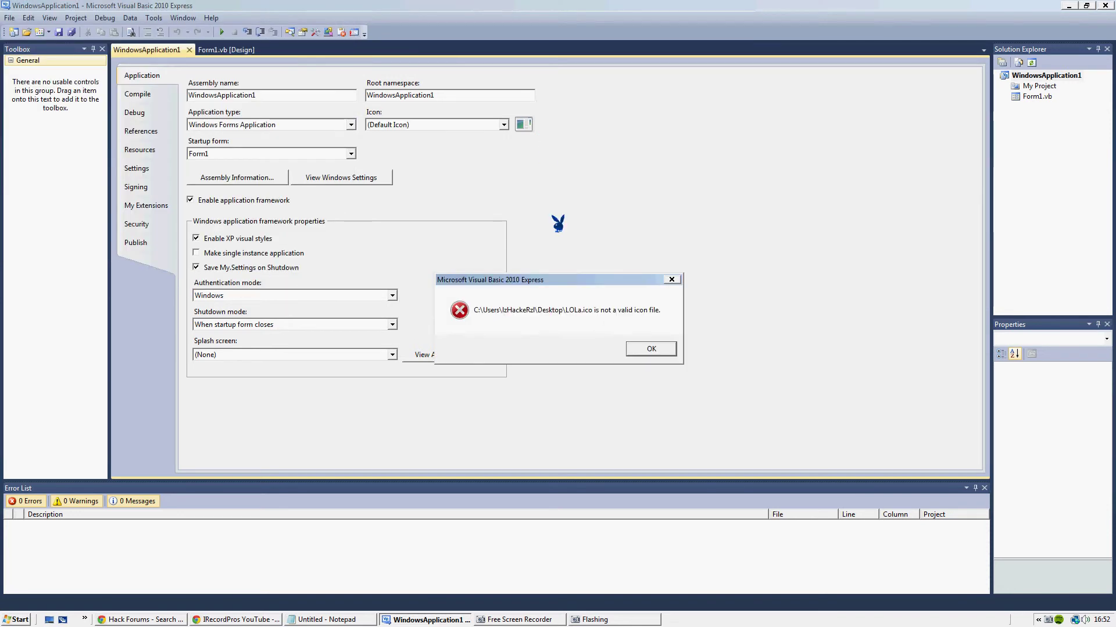
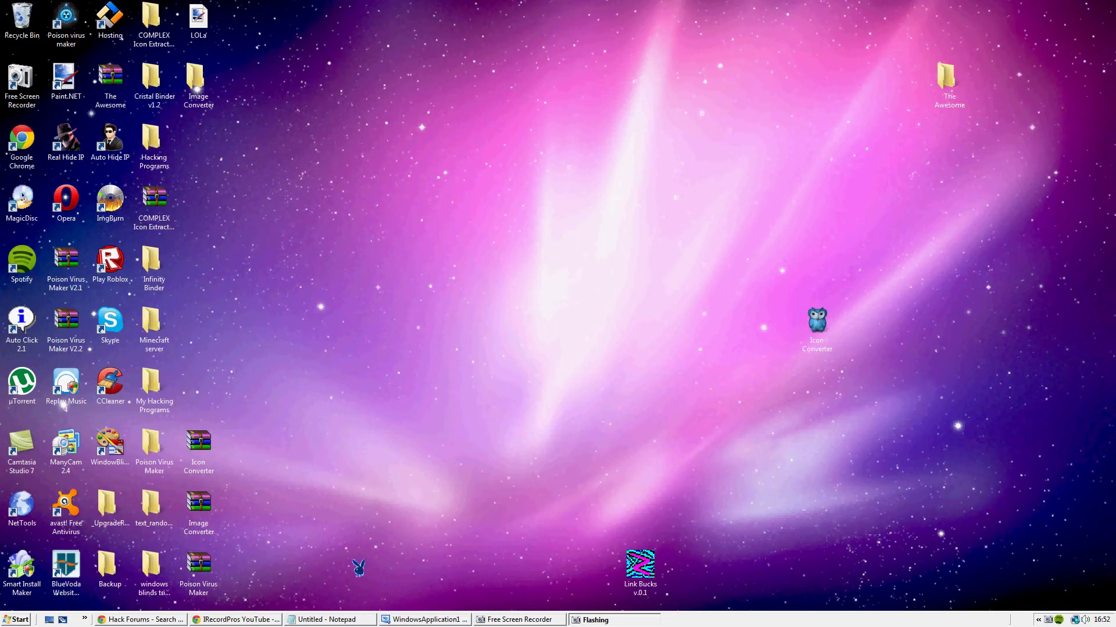
Step: Switch to Notepad and add the line "hmm i think that whas a error LOL" below the existing notes
click(324, 614)
click(577, 332)
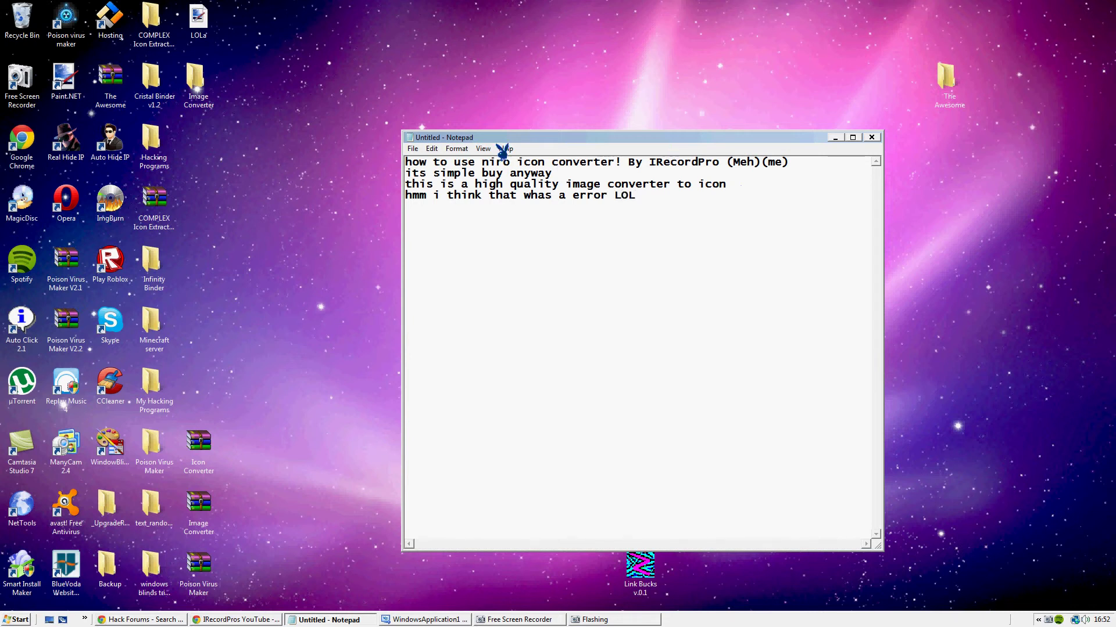
Step: Find the Icon Converter application in the obj\Debug subfolder of the desktop's Image Converter folder and run it
click(202, 92)
double_click(207, 92)
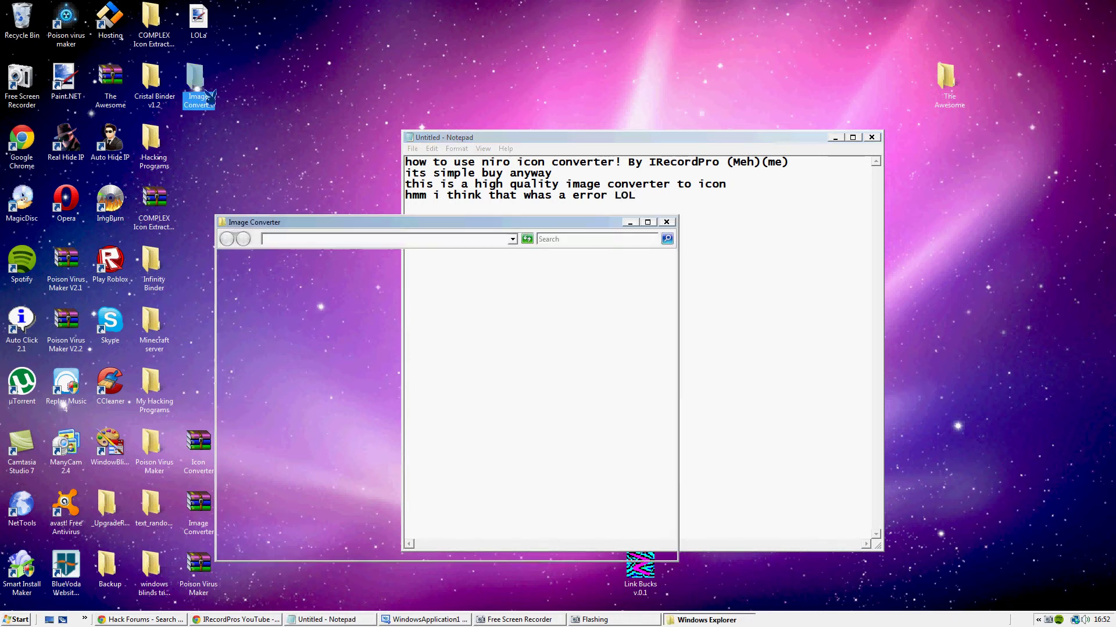
double_click(330, 318)
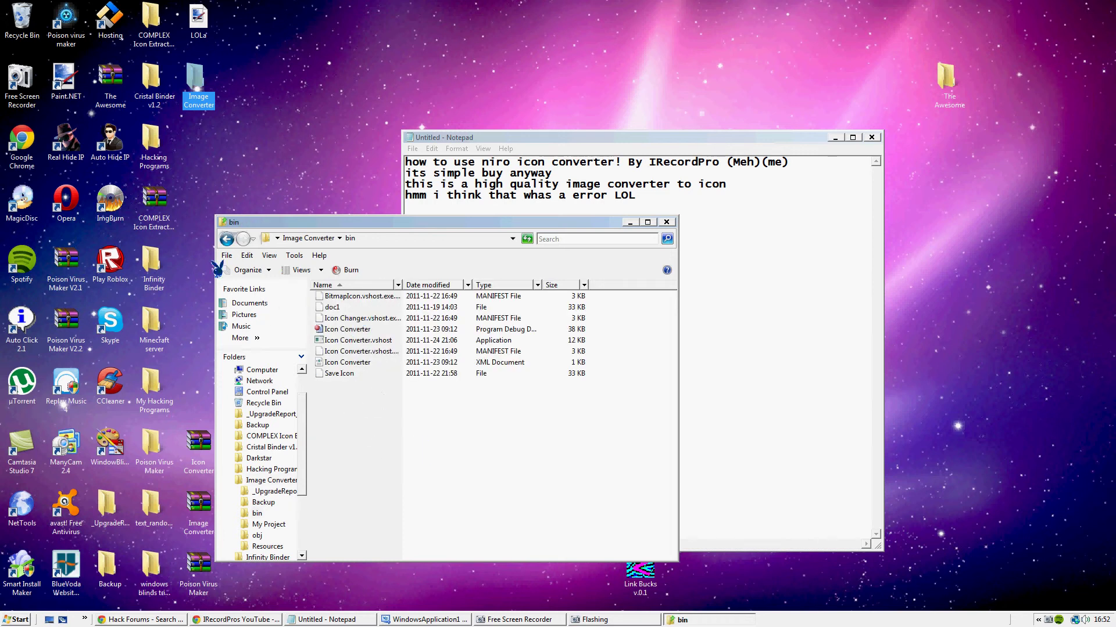
click(226, 239)
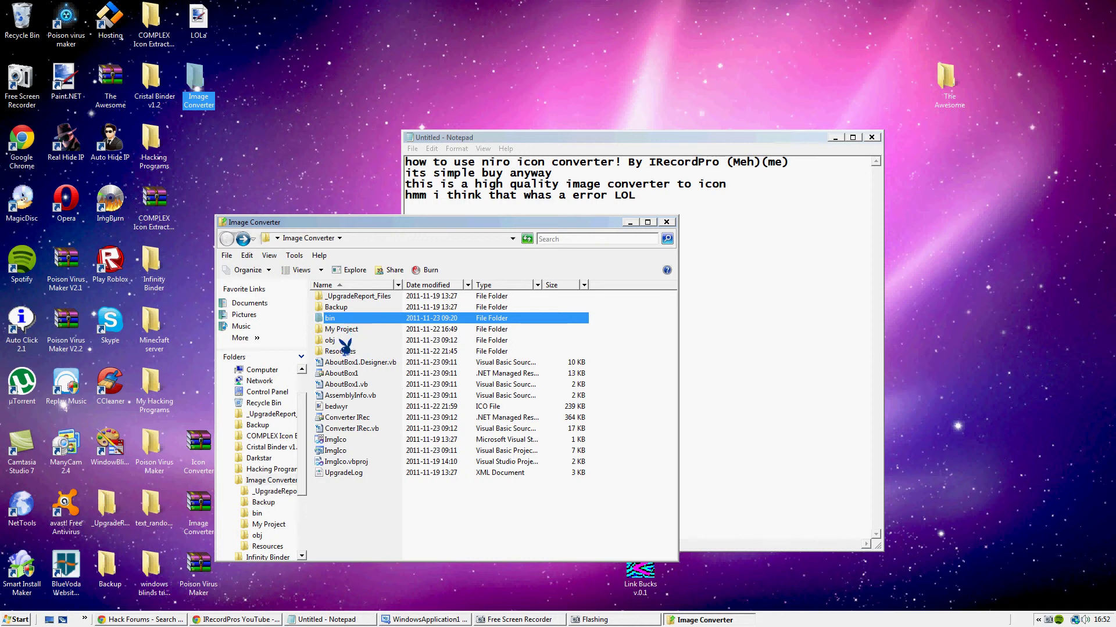
double_click(330, 340)
click(343, 308)
double_click(343, 308)
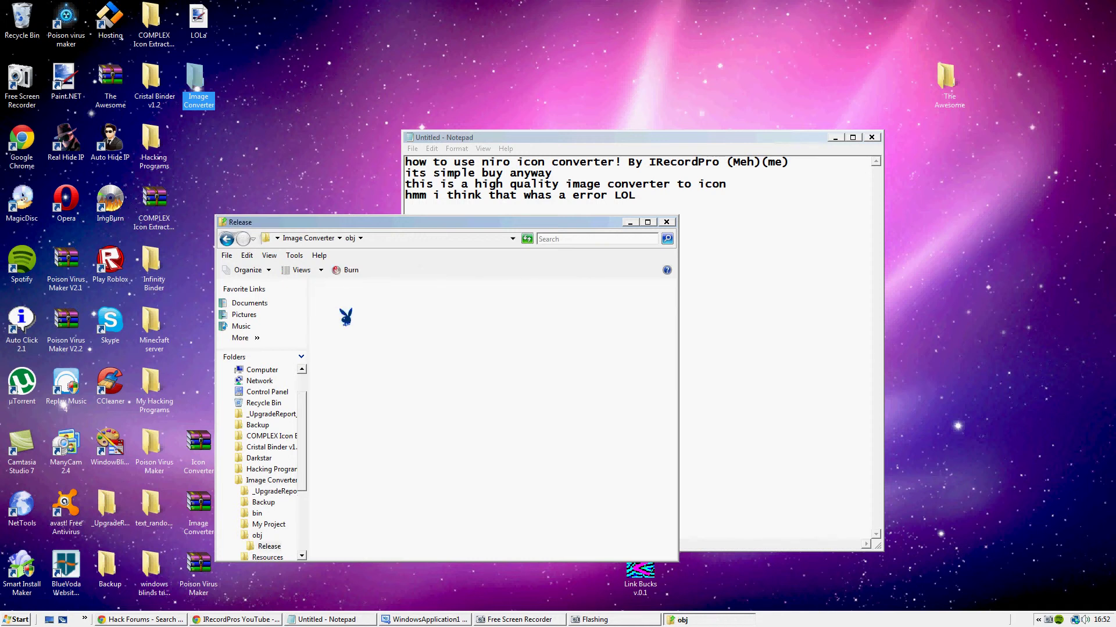
click(228, 239)
double_click(367, 297)
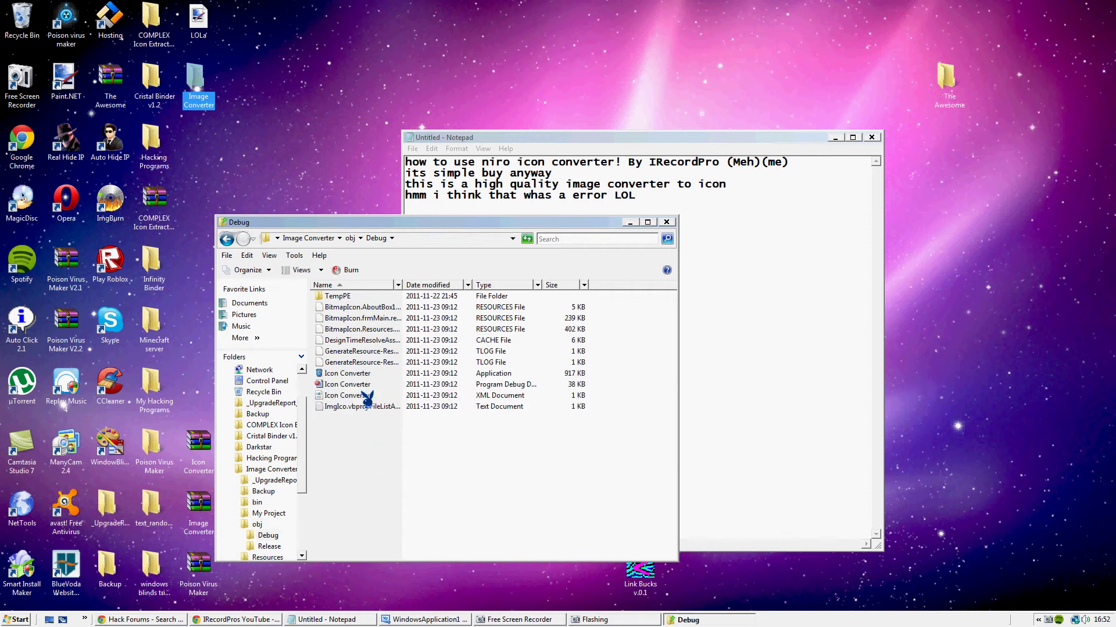
click(365, 375)
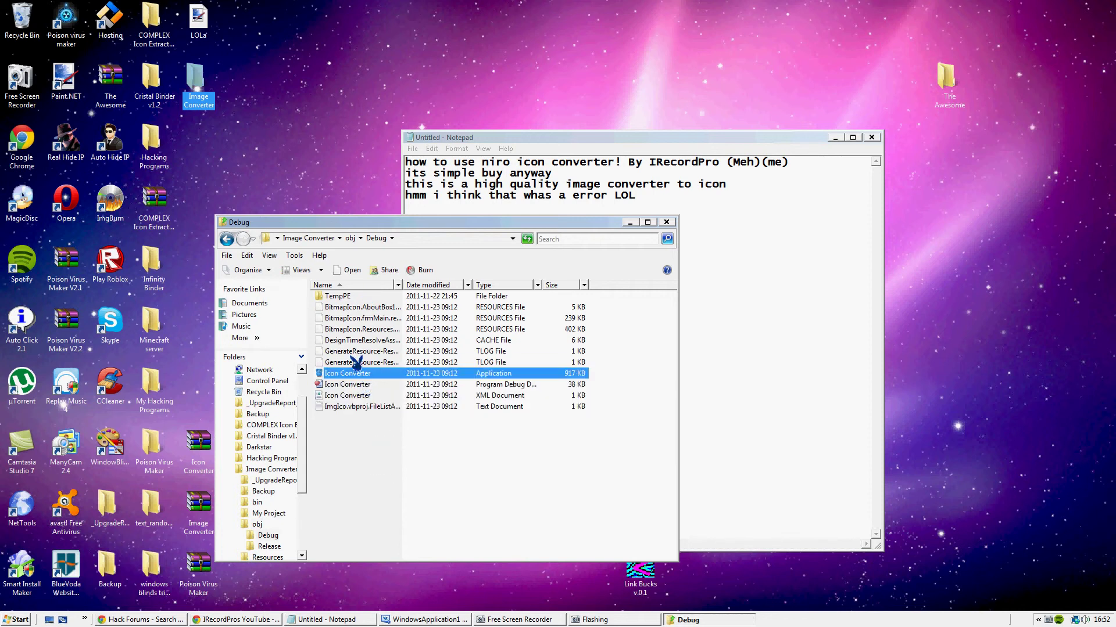
Step: Add the line "lets try this" at the end of the Notepad notes
click(792, 291)
text(let)
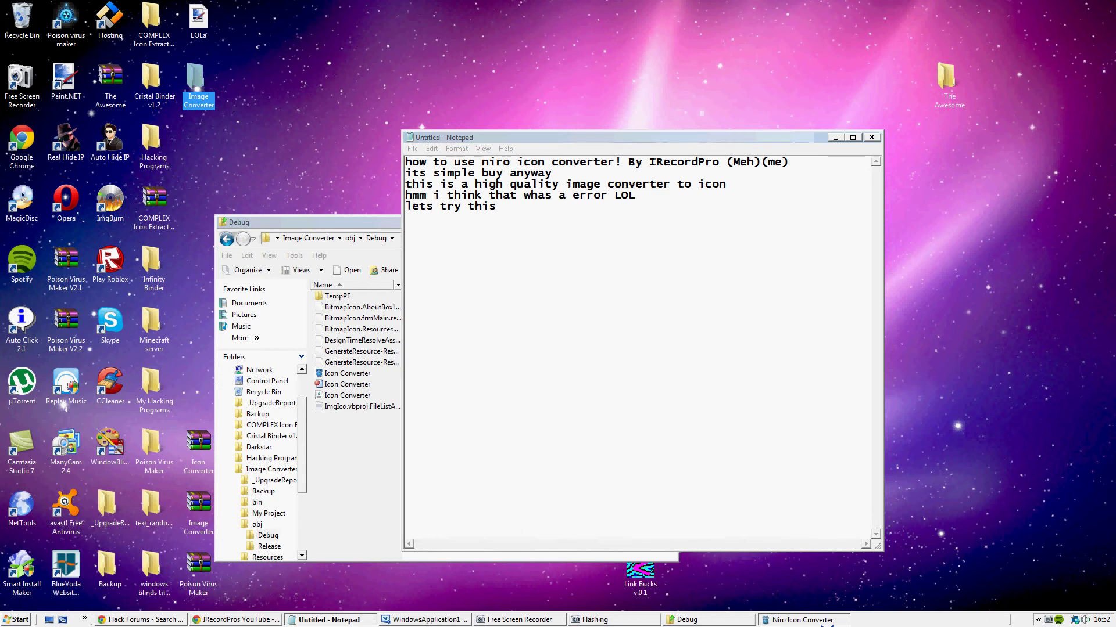
Step: Open the image loading dialog in Niro Icon Converter and launch Paint.NET
click(489, 414)
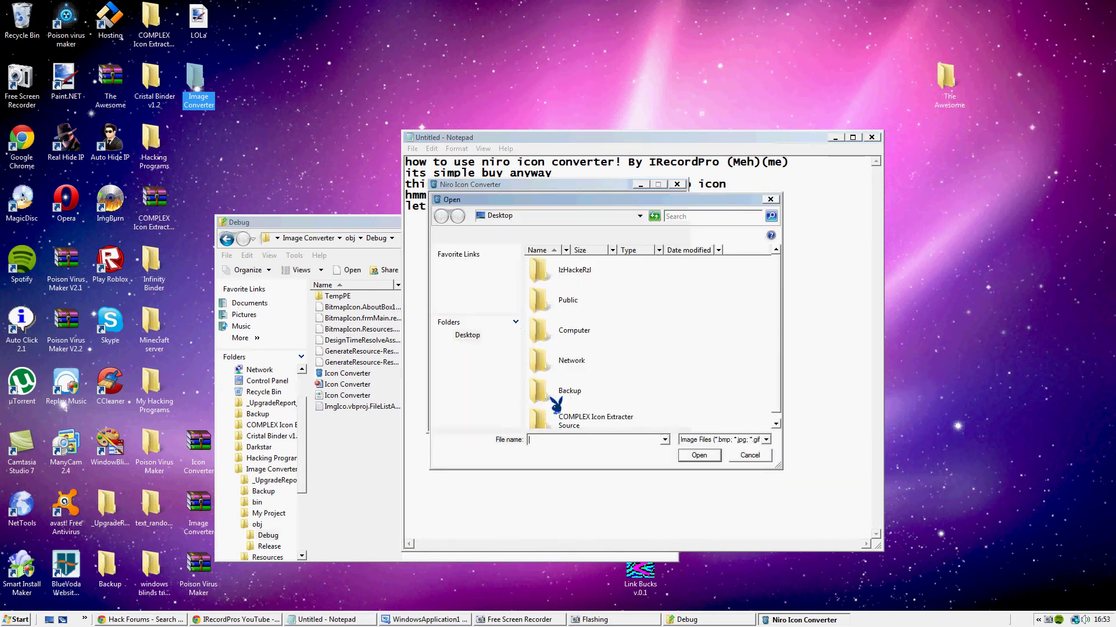
click(18, 620)
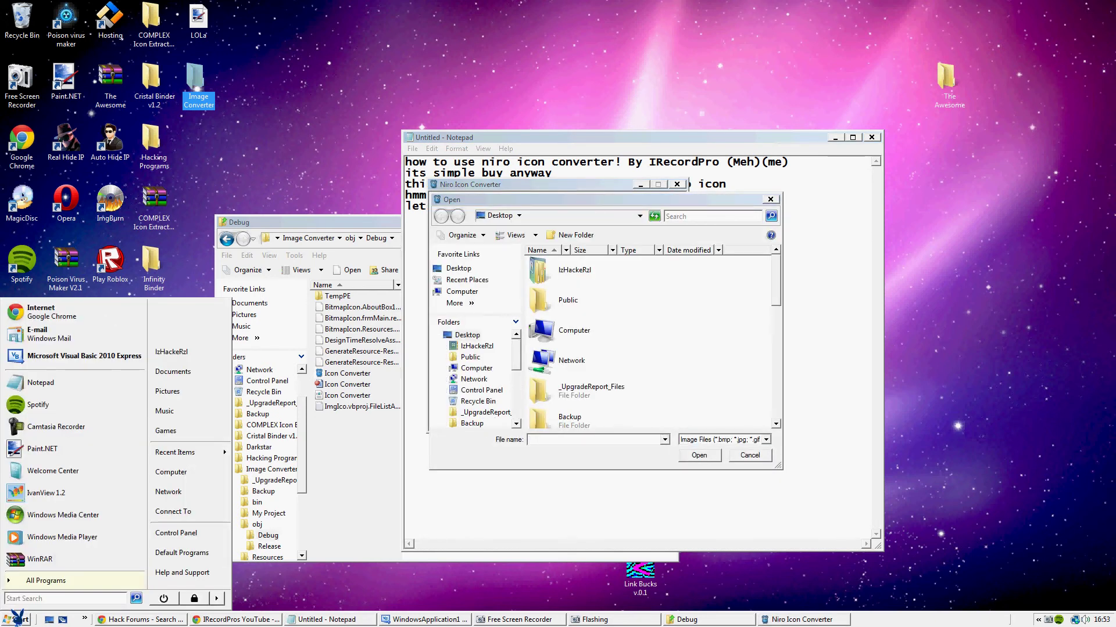
text(paint)
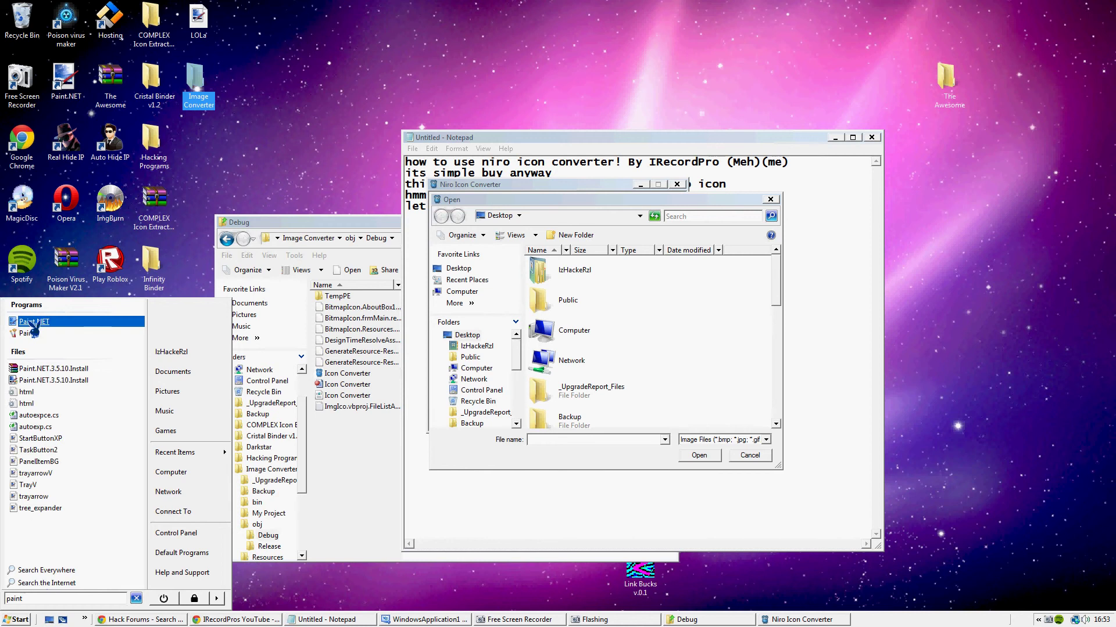
click(33, 323)
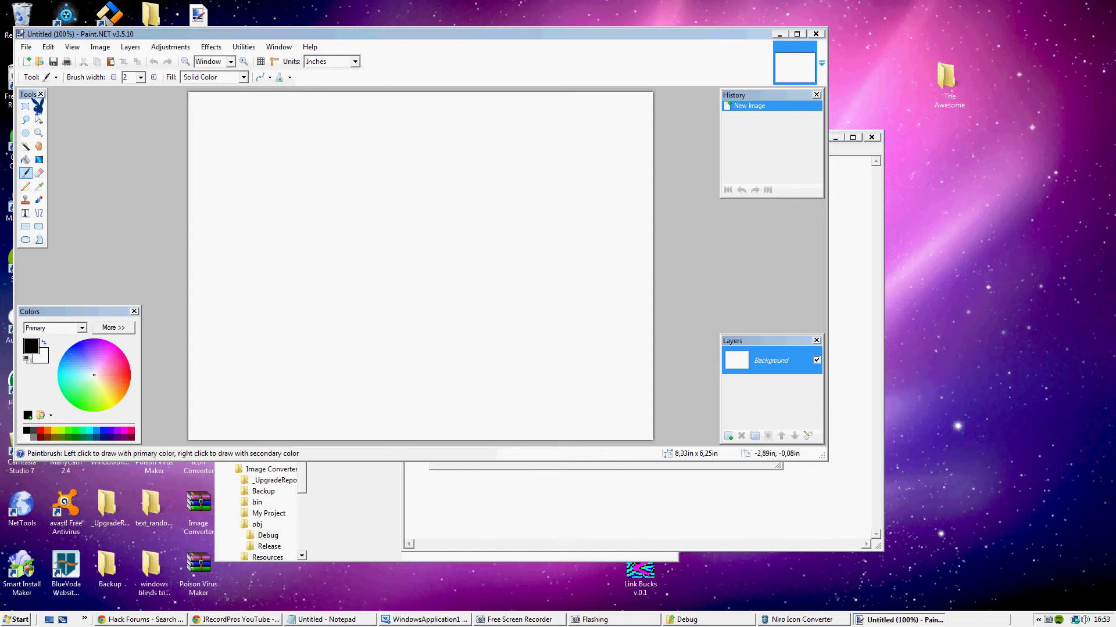
Step: Create a new blank image 150 pixels wide and 150 pixels high
click(27, 47)
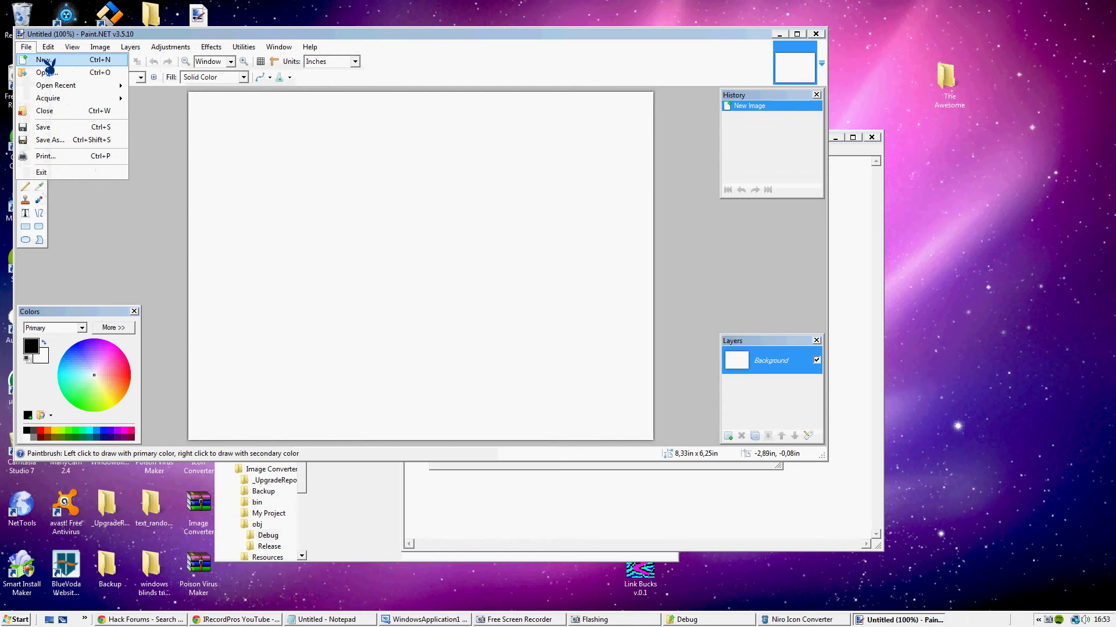
click(44, 60)
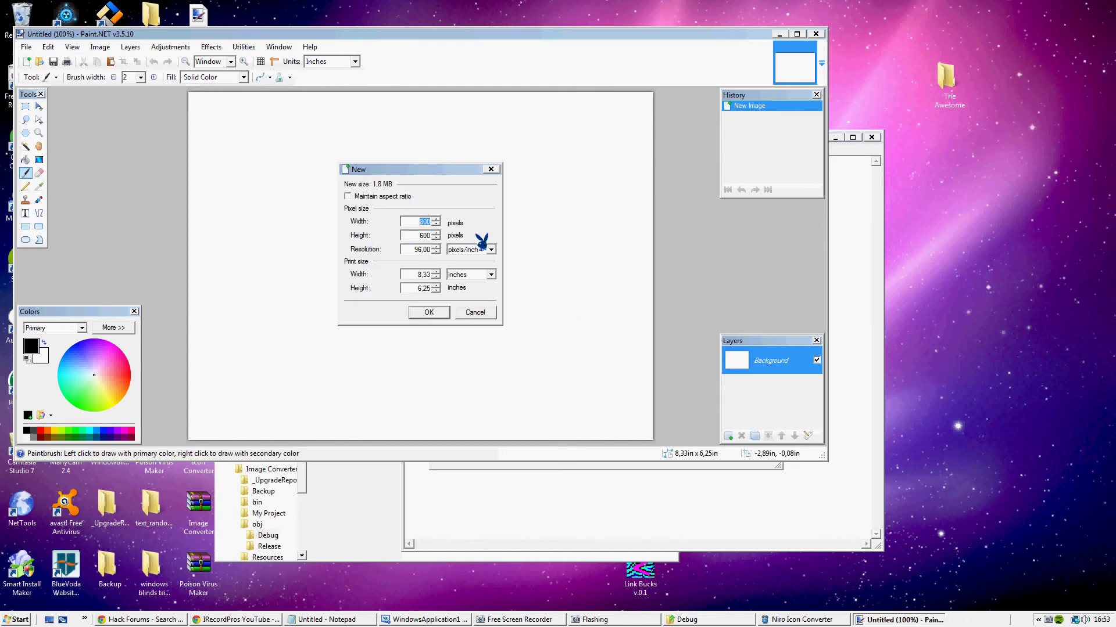
text(150)
double_click(415, 235)
text(150)
click(430, 313)
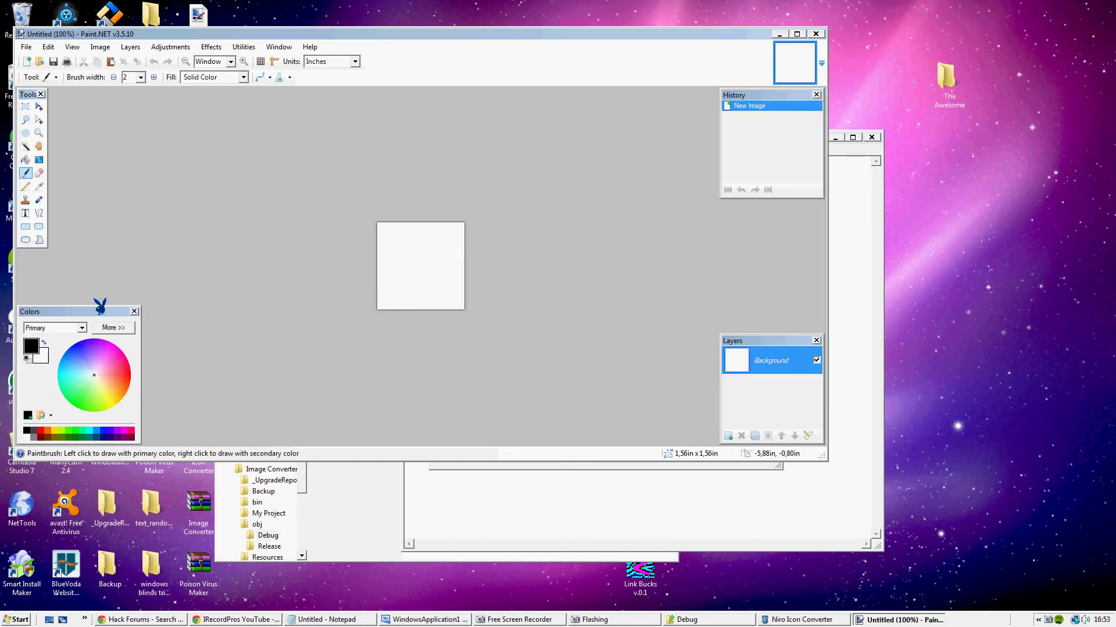
Step: Add the text "IRC Softwares" centred horizontally in the upper half of the canvas and select the whole image
key(t)
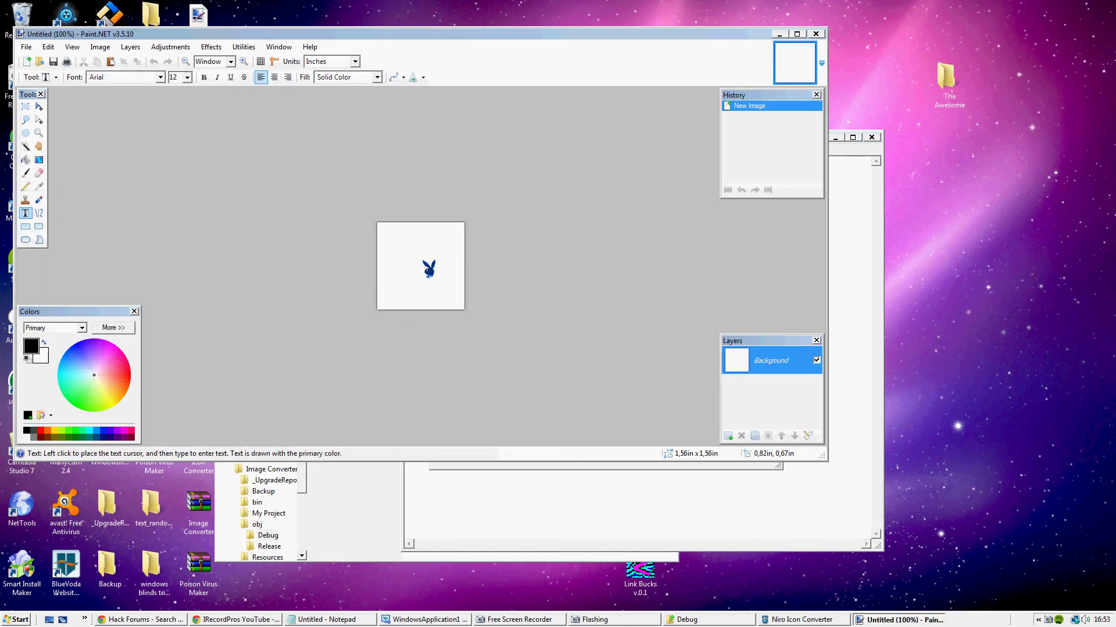
click(401, 254)
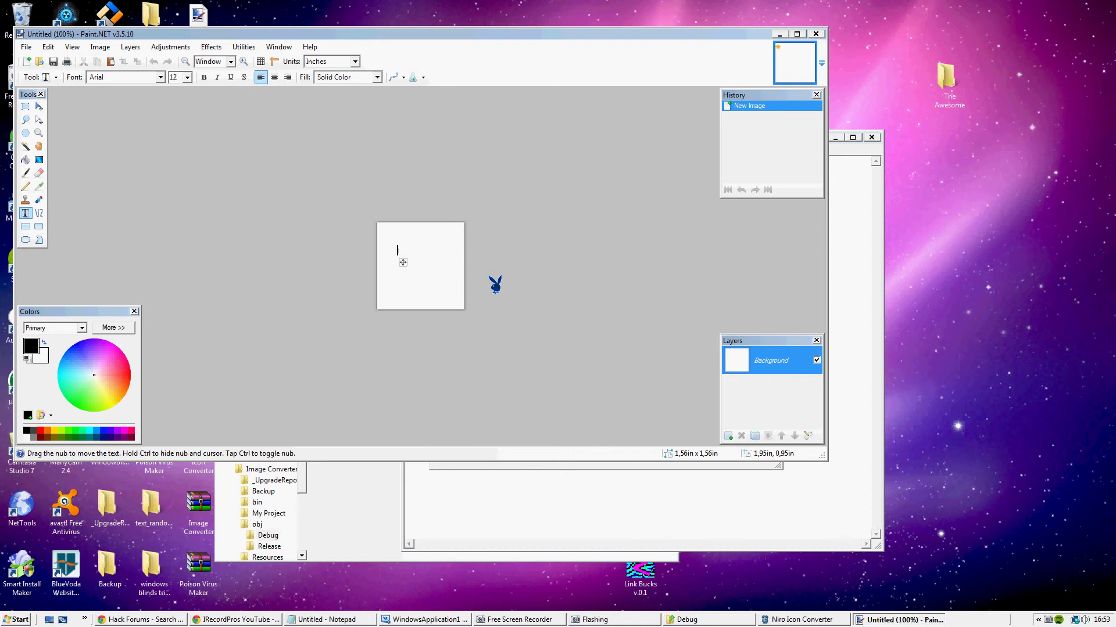
text(RC Sof)
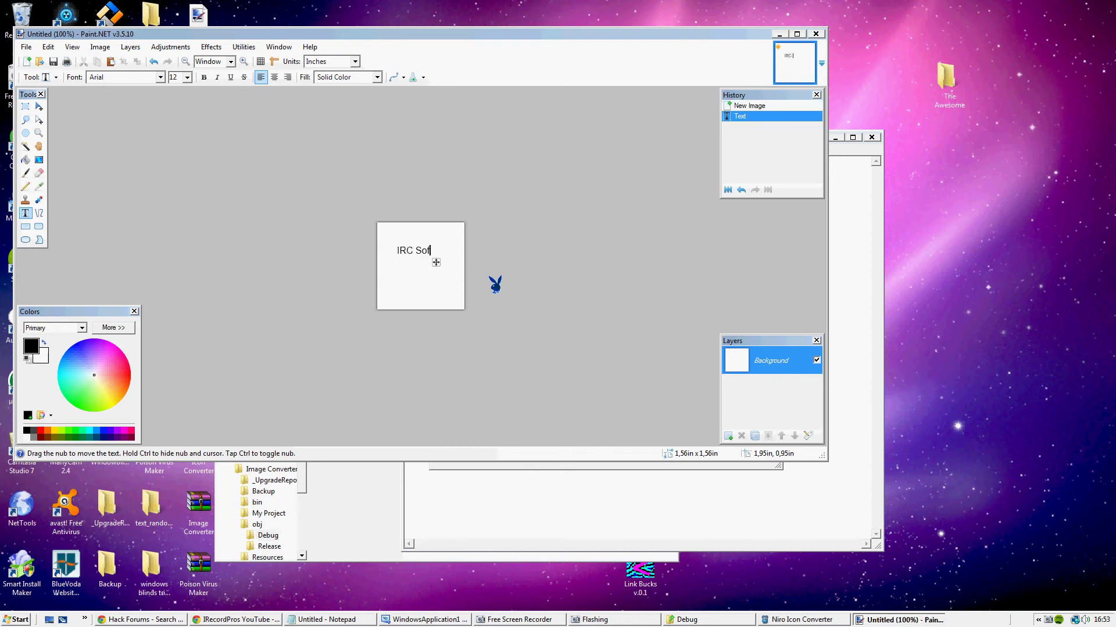
text(s)
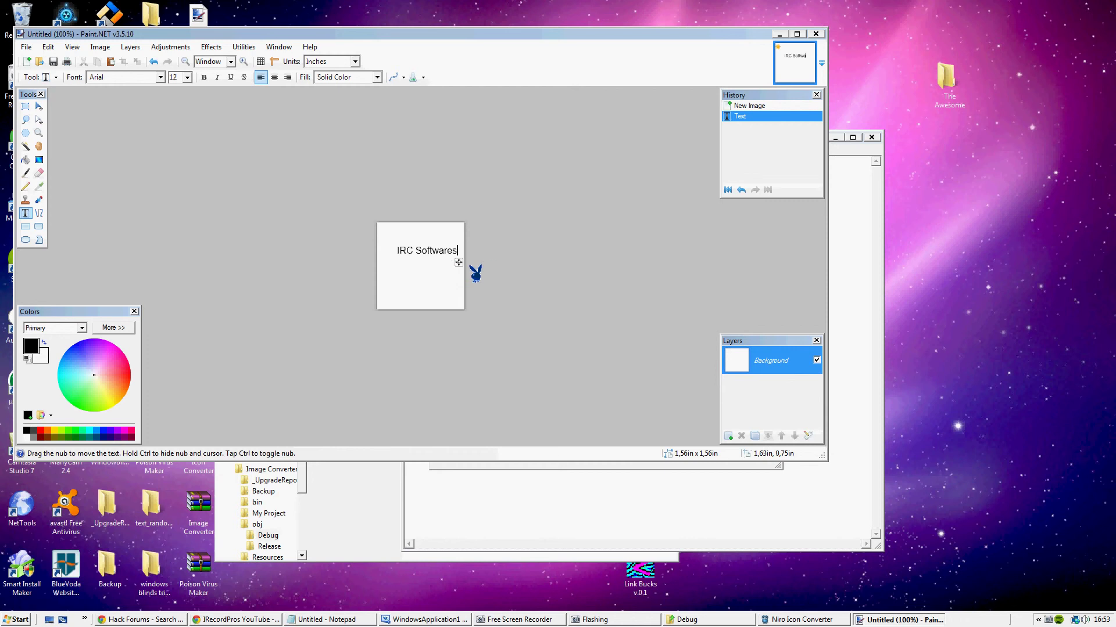
drag(467, 273, 461, 276)
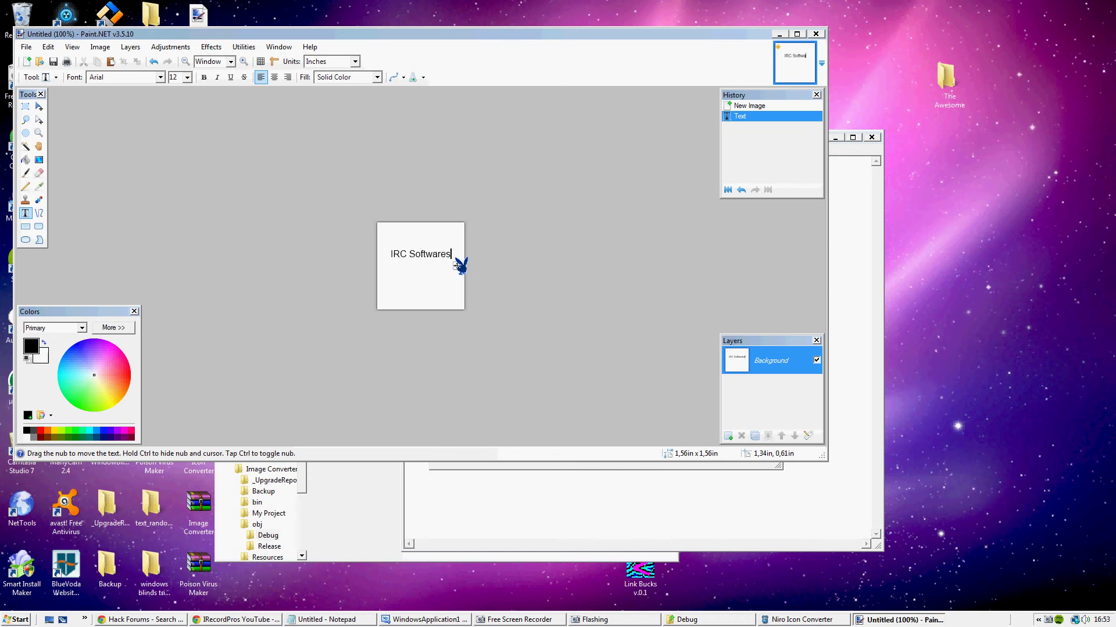
key(ctrl+a)
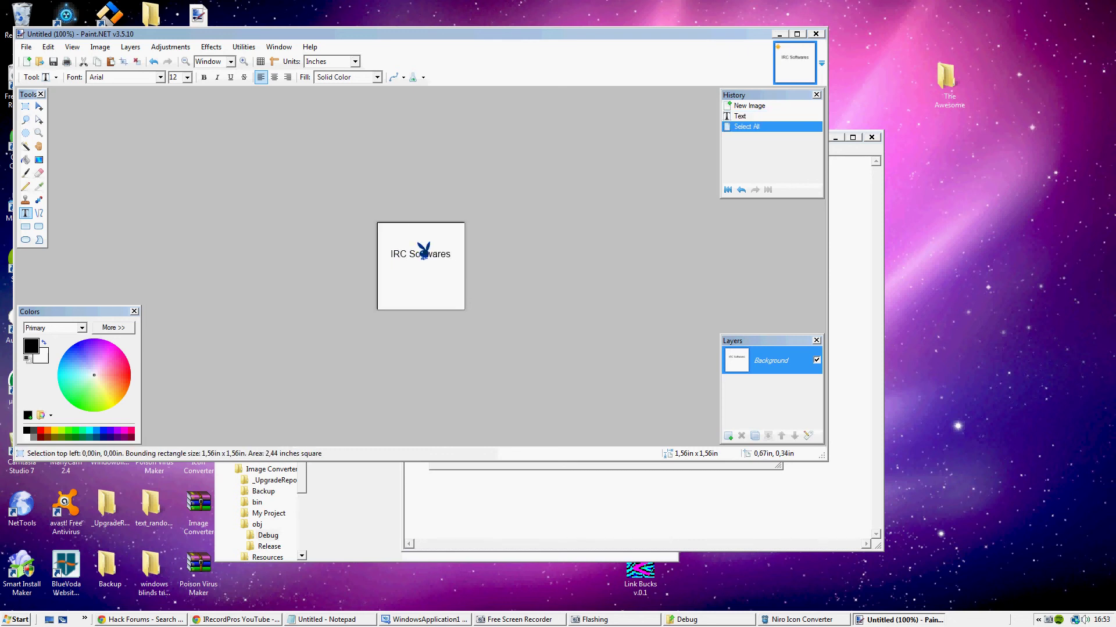
Step: Save the image to the Desktop as a PNG named "nything" and close Paint.NET
click(27, 47)
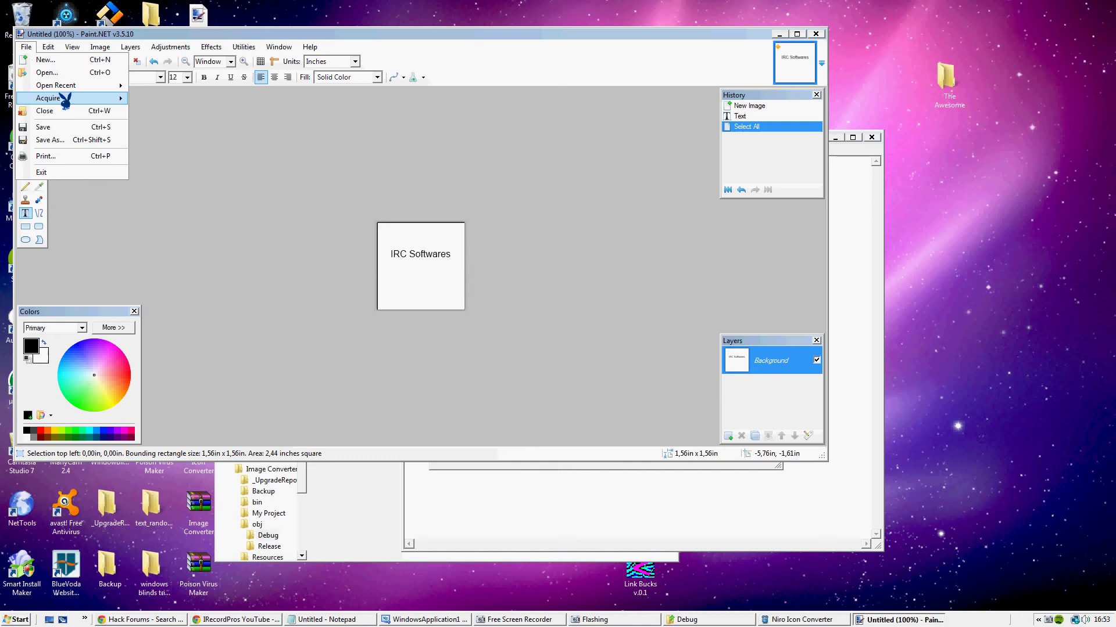
click(63, 140)
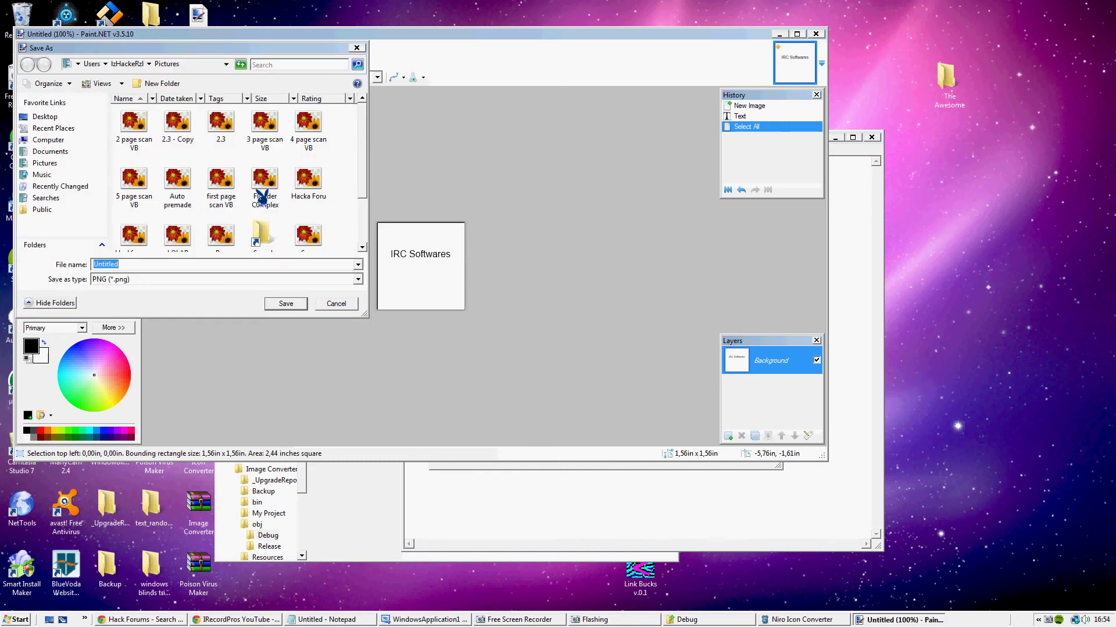
click(45, 116)
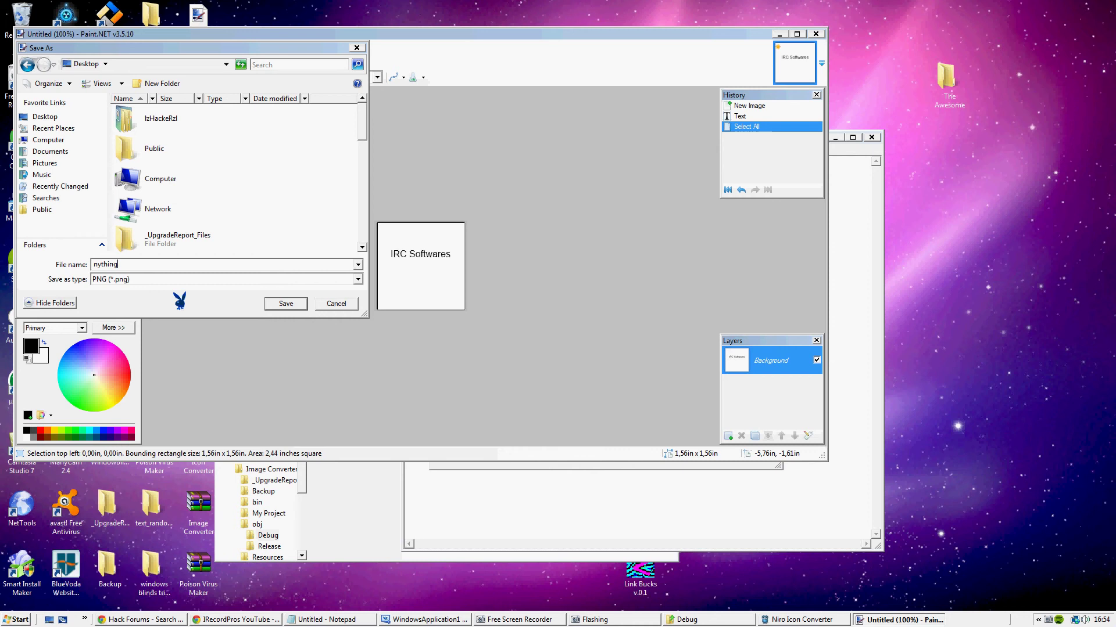
click(301, 304)
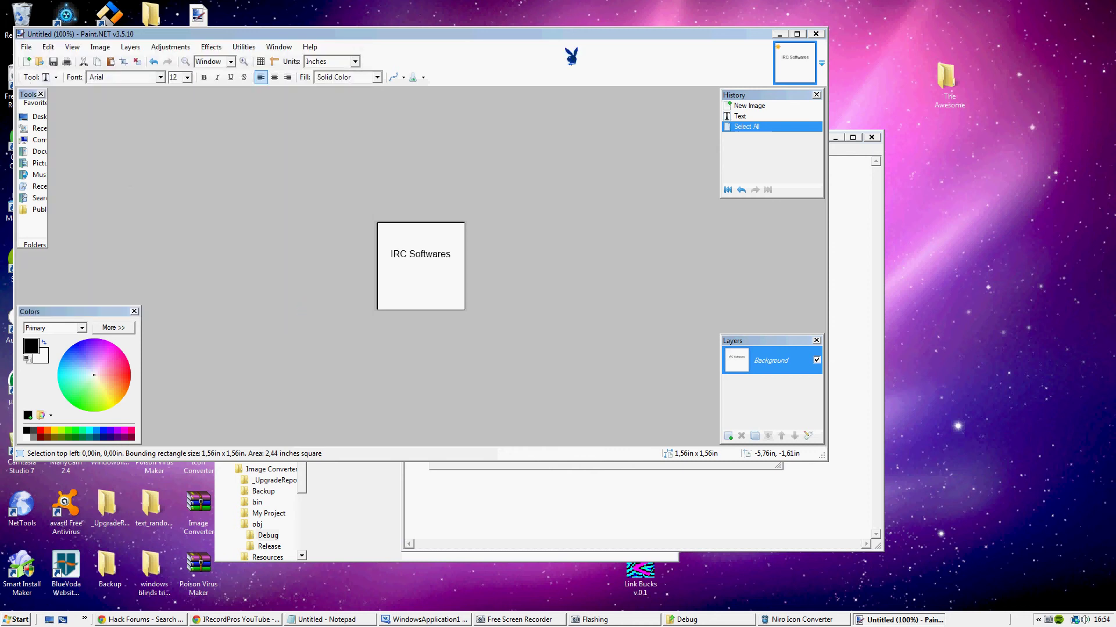
click(391, 347)
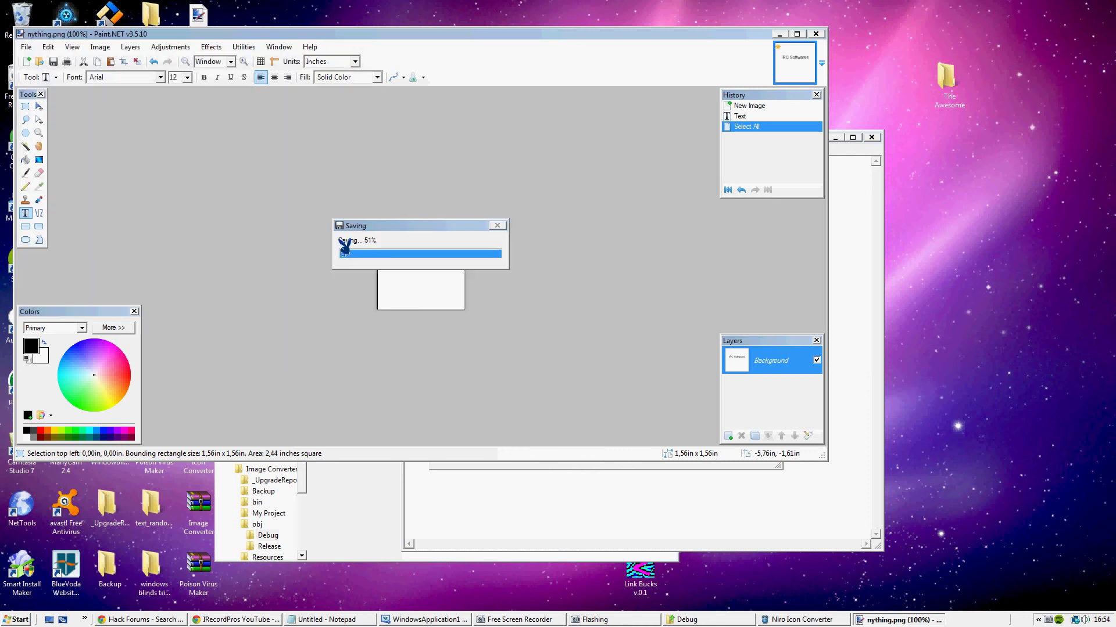
click(816, 34)
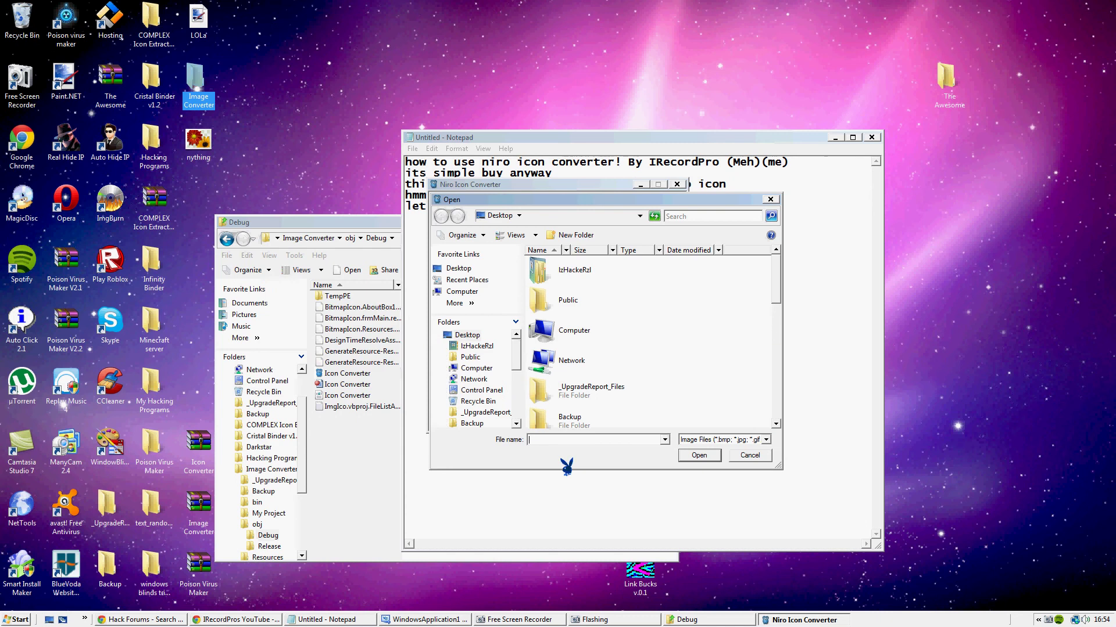
Step: Load the nything PNG from the Desktop into Niro Icon Converter and convert it to an icon
click(458, 268)
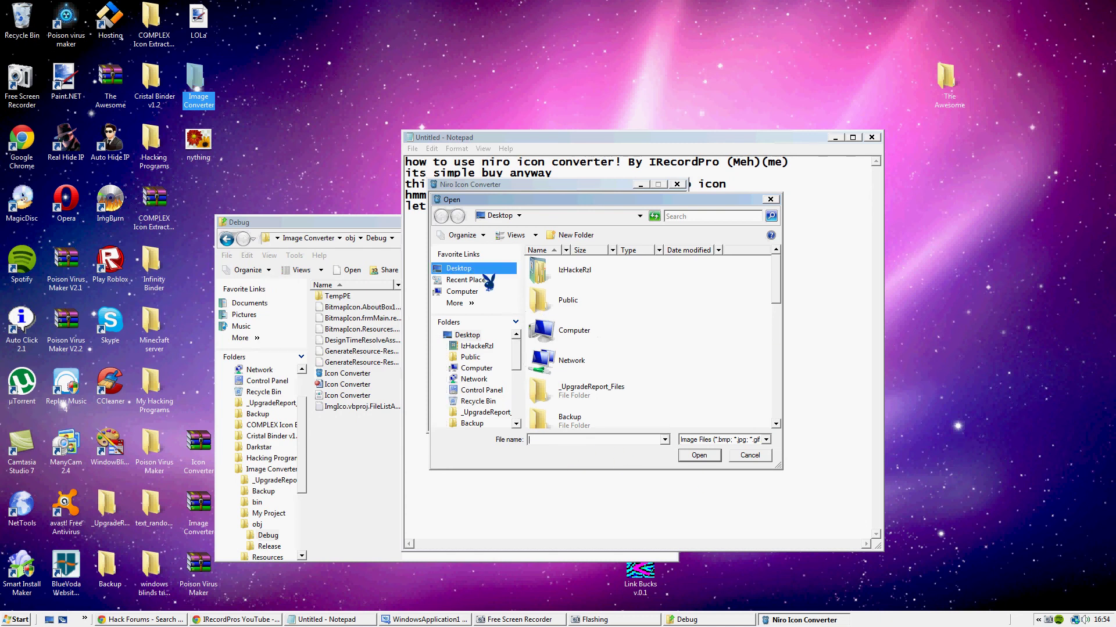
scroll(772, 349, down, 10)
click(573, 414)
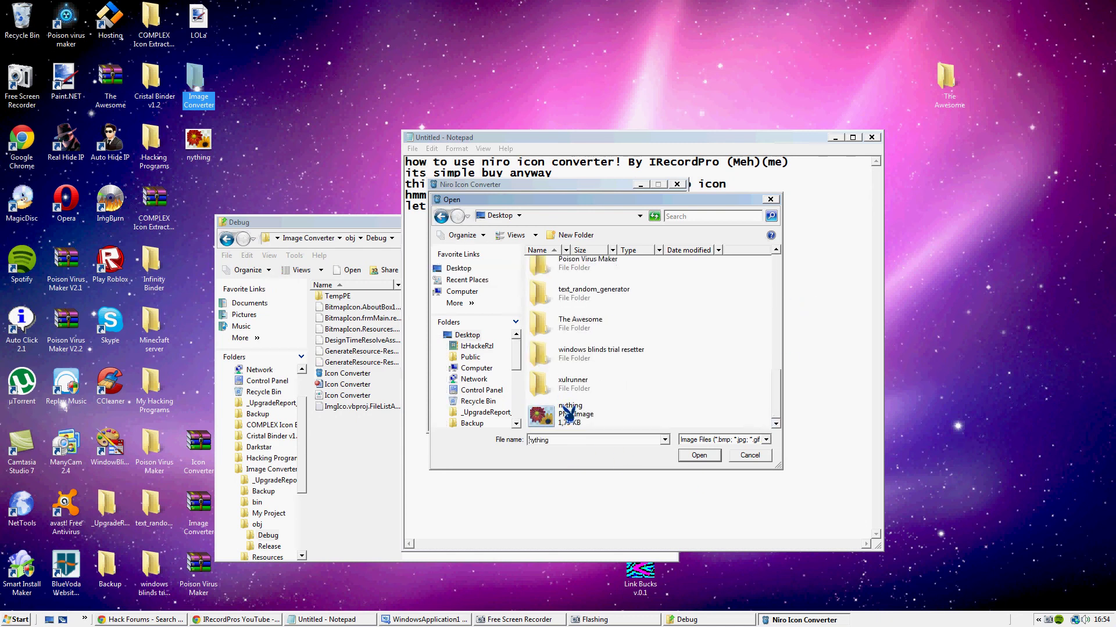
click(699, 455)
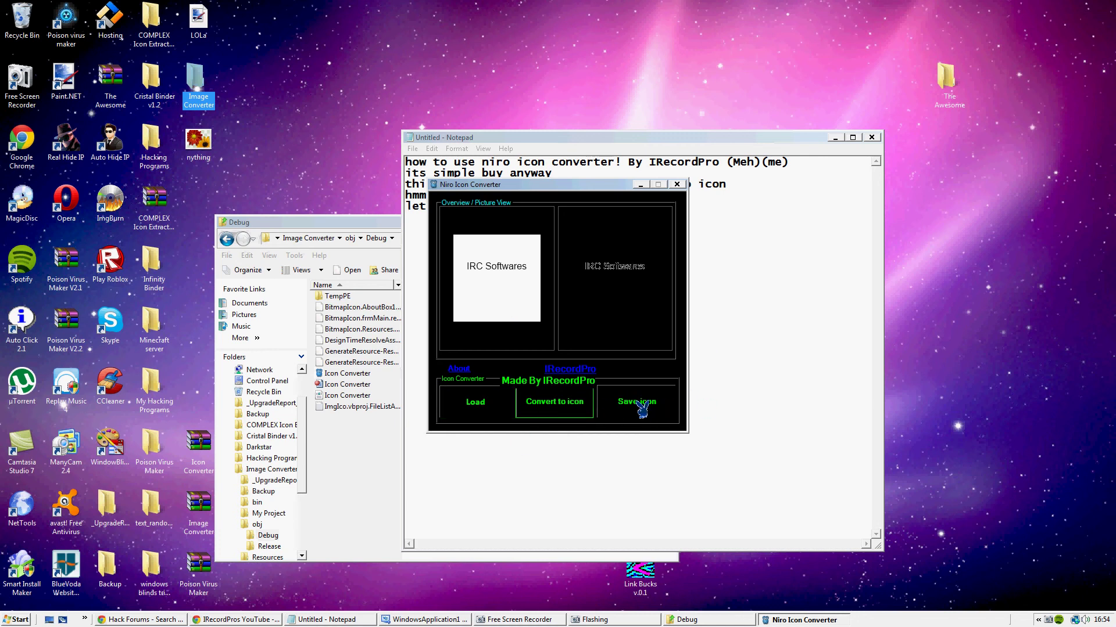
Step: Save the converted icon to the Desktop as an ICO file named "Amezing shit bag"
click(641, 407)
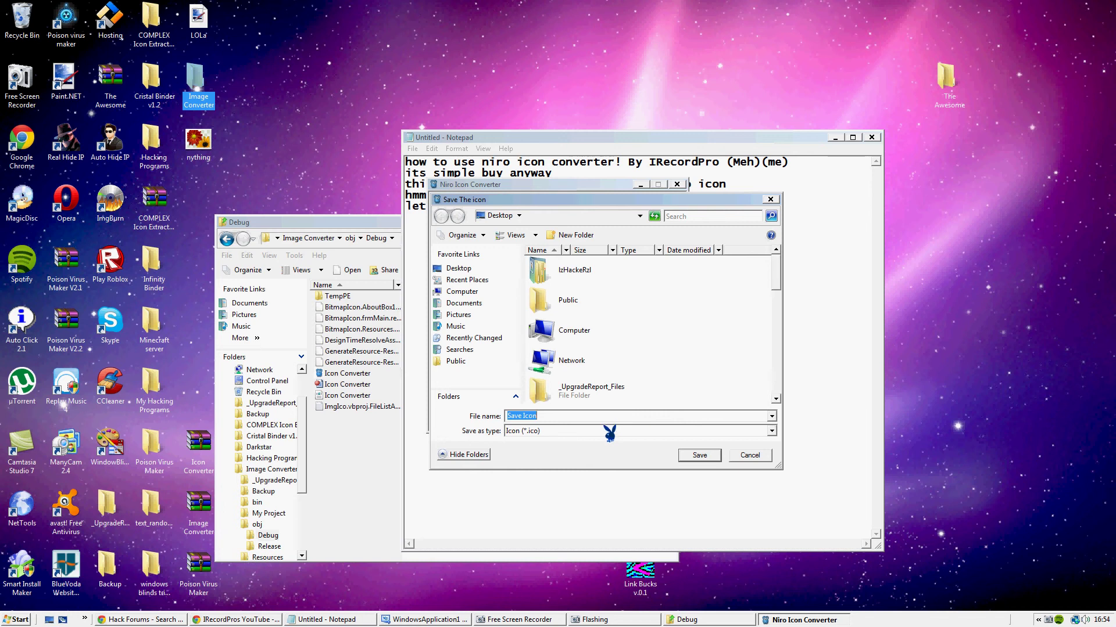
text(Amex)
text(ing shit bag)
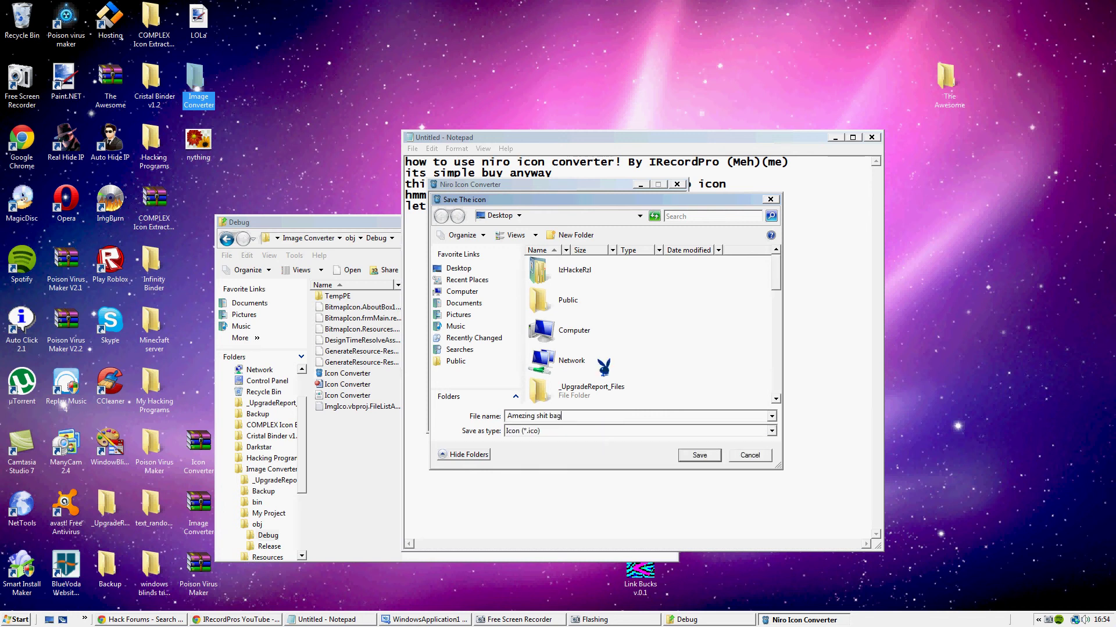
click(700, 456)
click(578, 349)
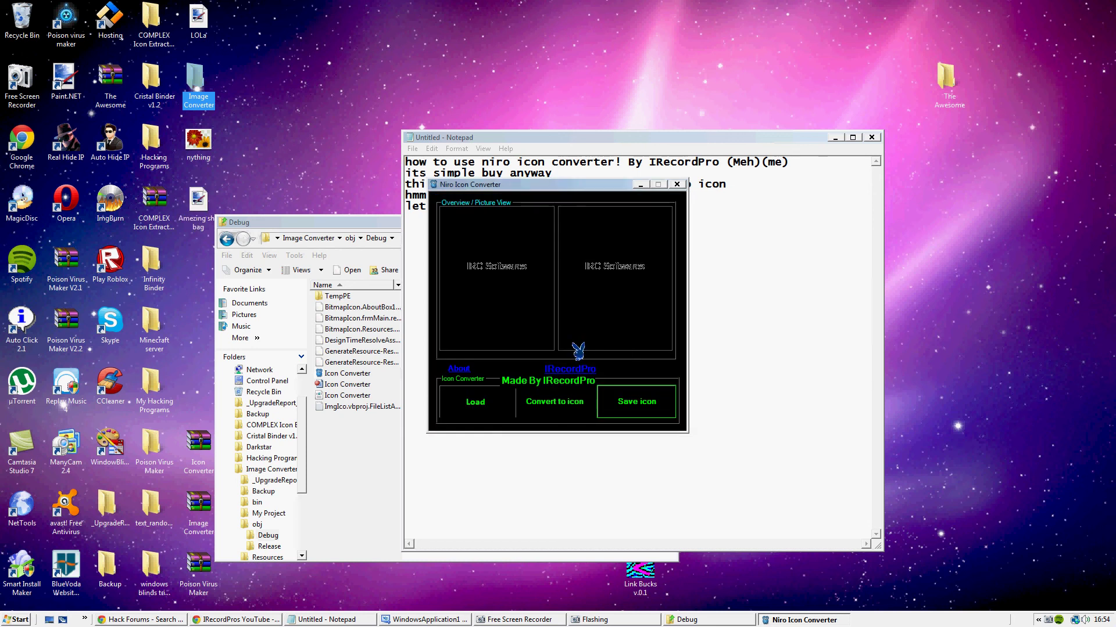
Step: Switch to Visual Basic 2010 Express and set the WindowsApplication1 project's icon to Amezing shit bag.ico from the Desktop
click(640, 185)
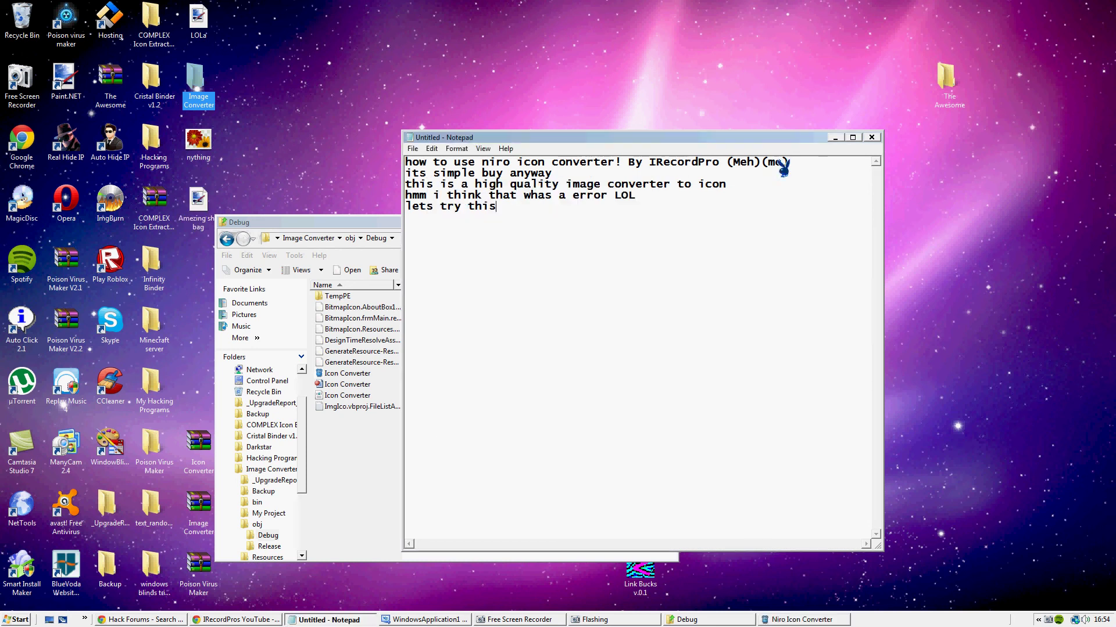
click(837, 138)
click(424, 619)
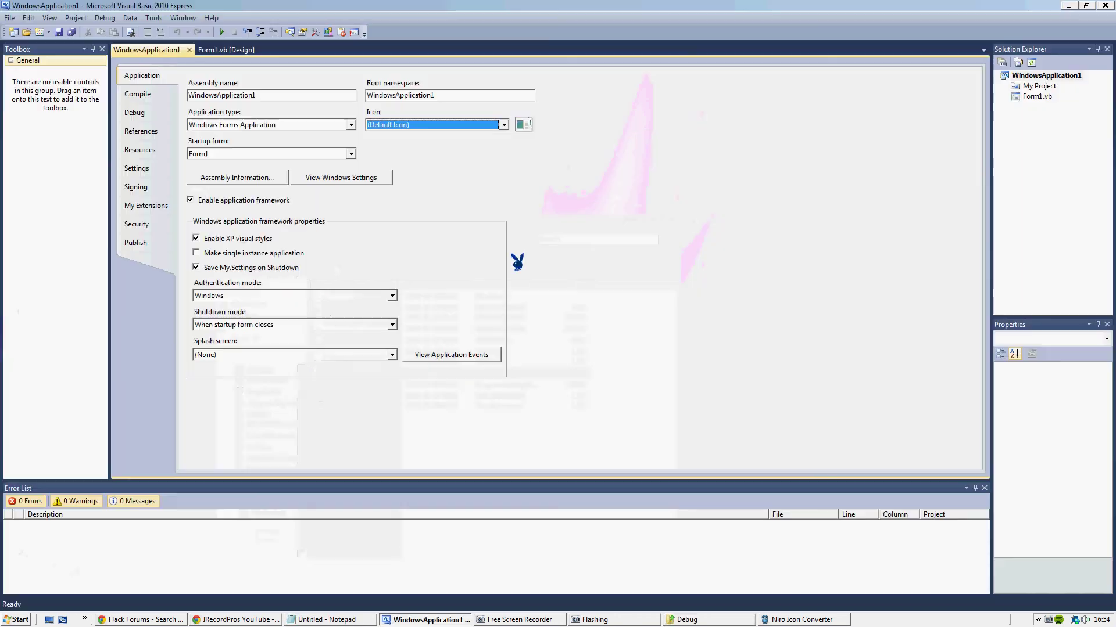
click(499, 126)
click(401, 145)
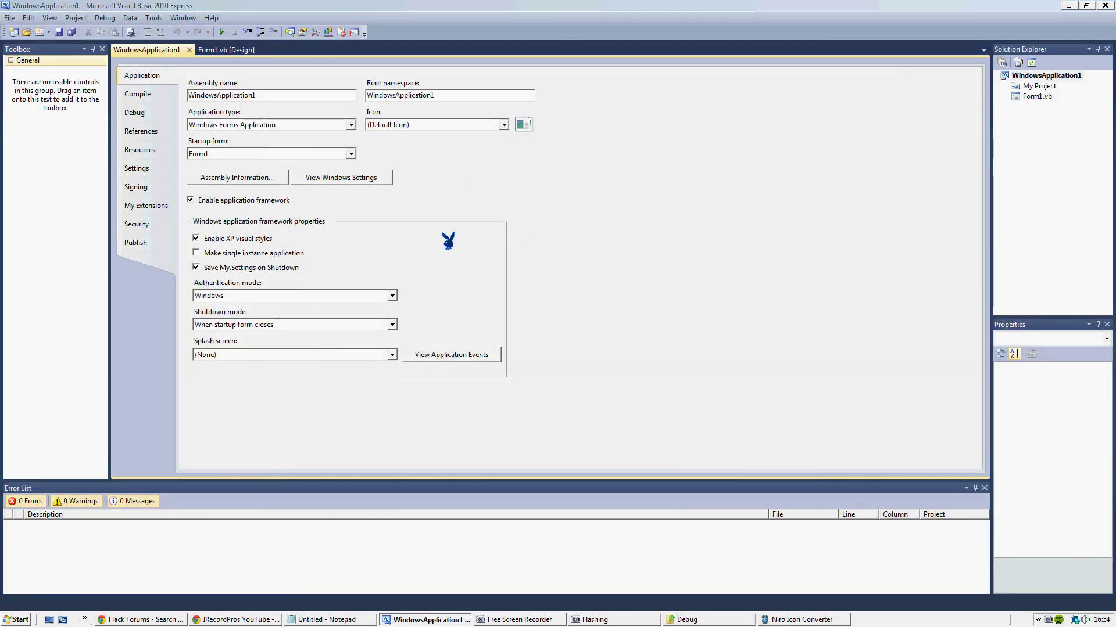
click(41, 109)
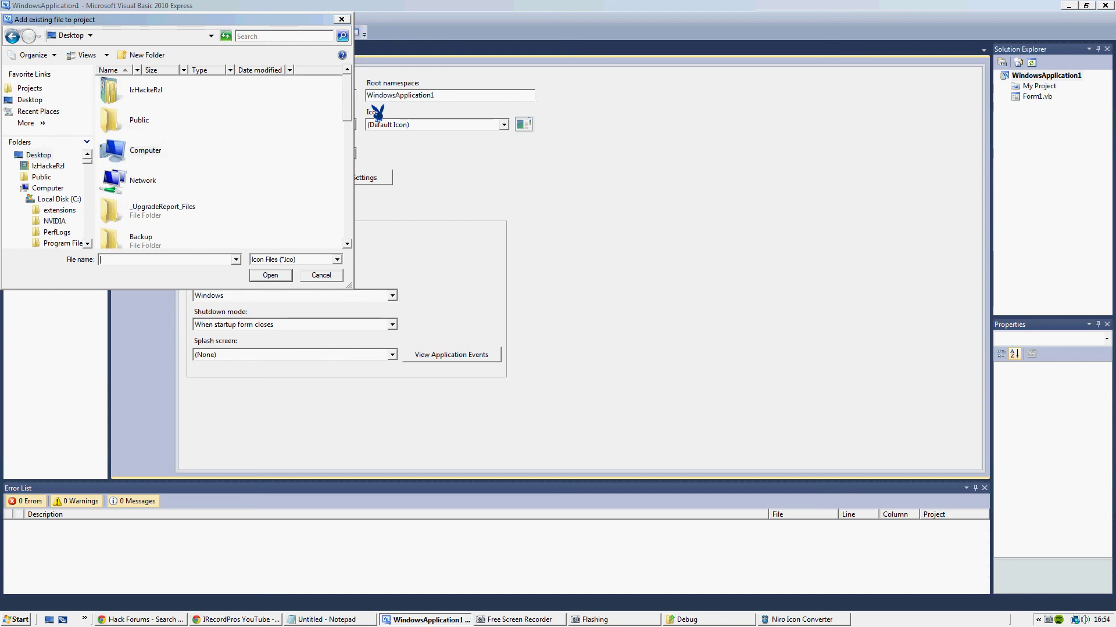
drag(348, 111, 343, 241)
click(208, 214)
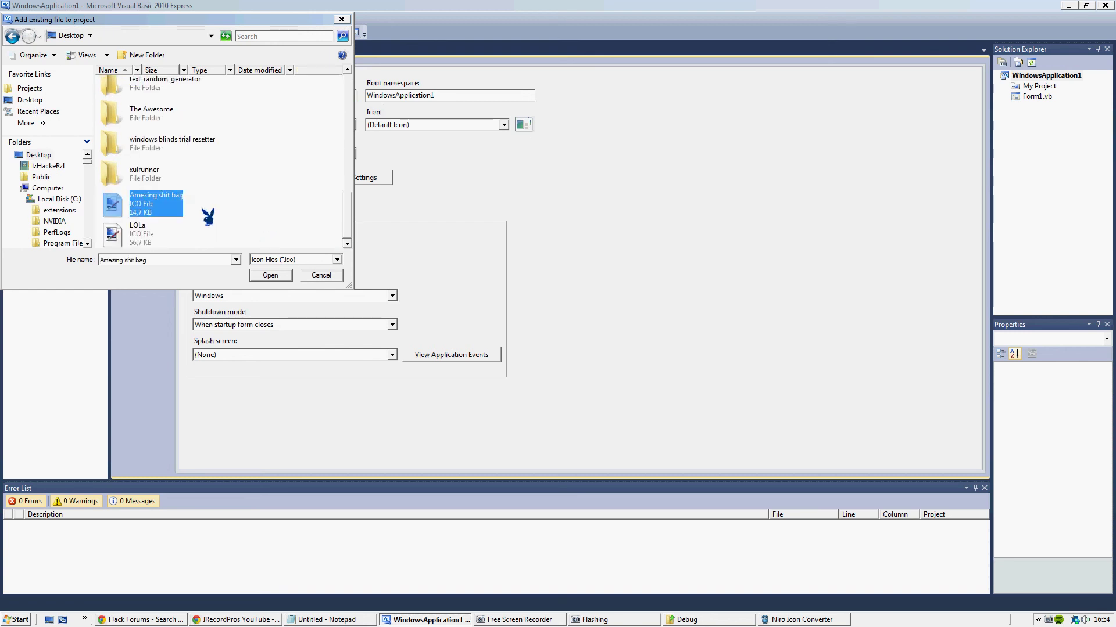
click(278, 275)
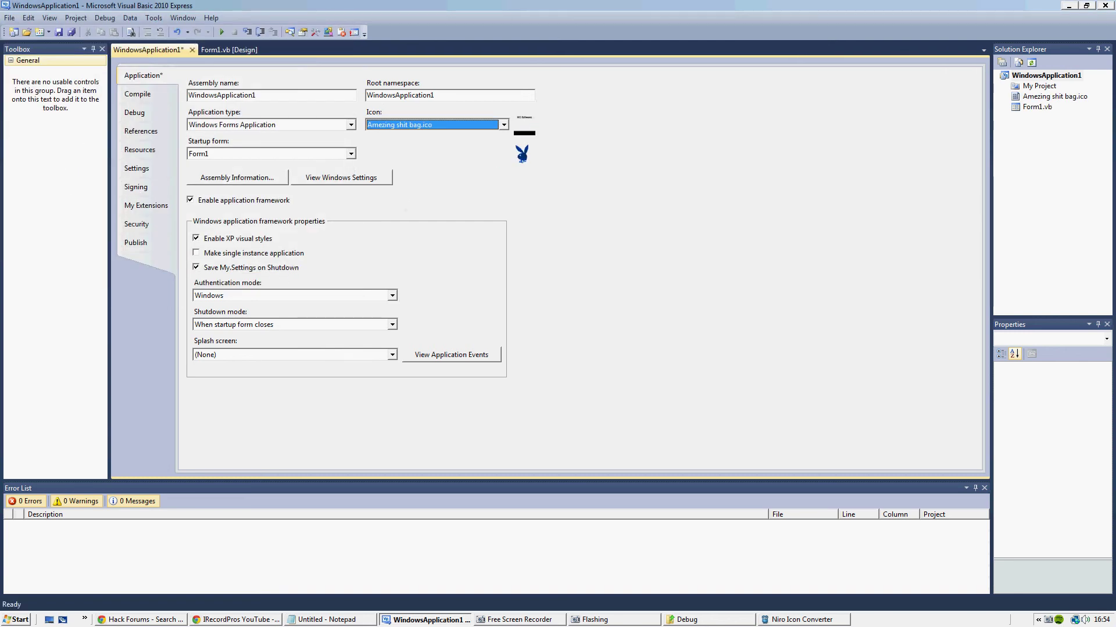
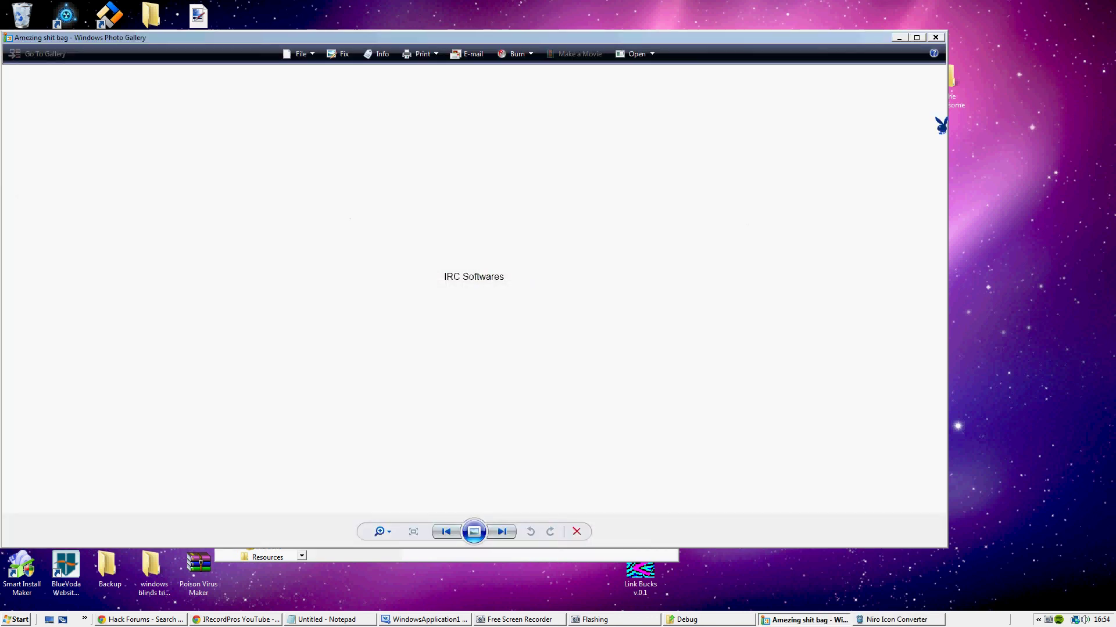
Step: Close the icon's Windows Photo Gallery preview and check the file type in the properties of the desktop's Amezing shit bag file
click(936, 37)
right_click(199, 208)
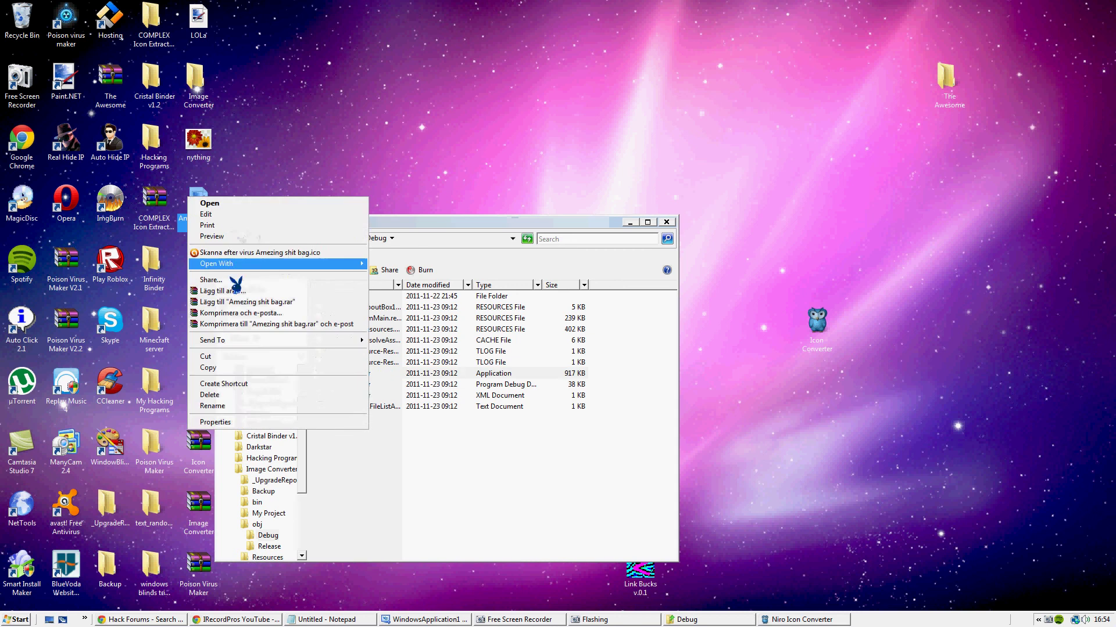
click(229, 428)
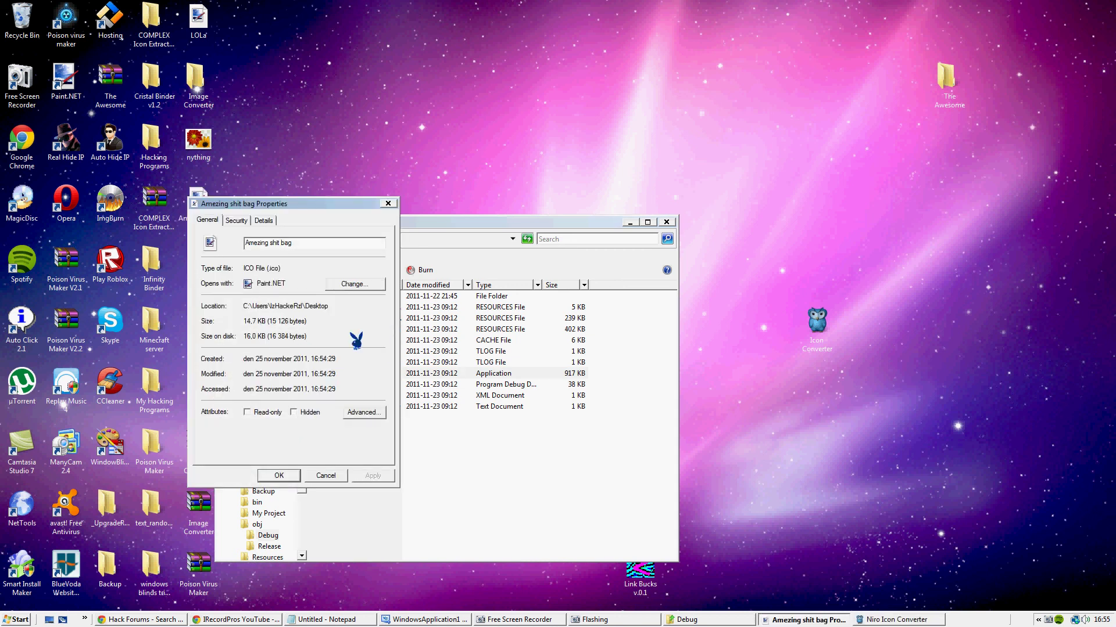
drag(256, 268, 317, 271)
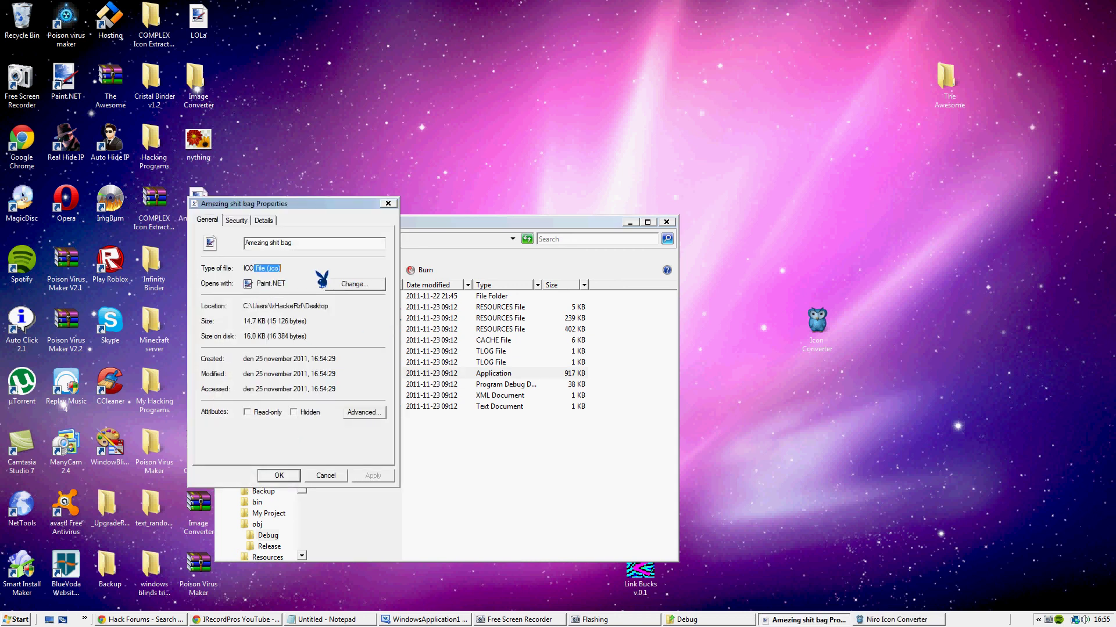
click(388, 204)
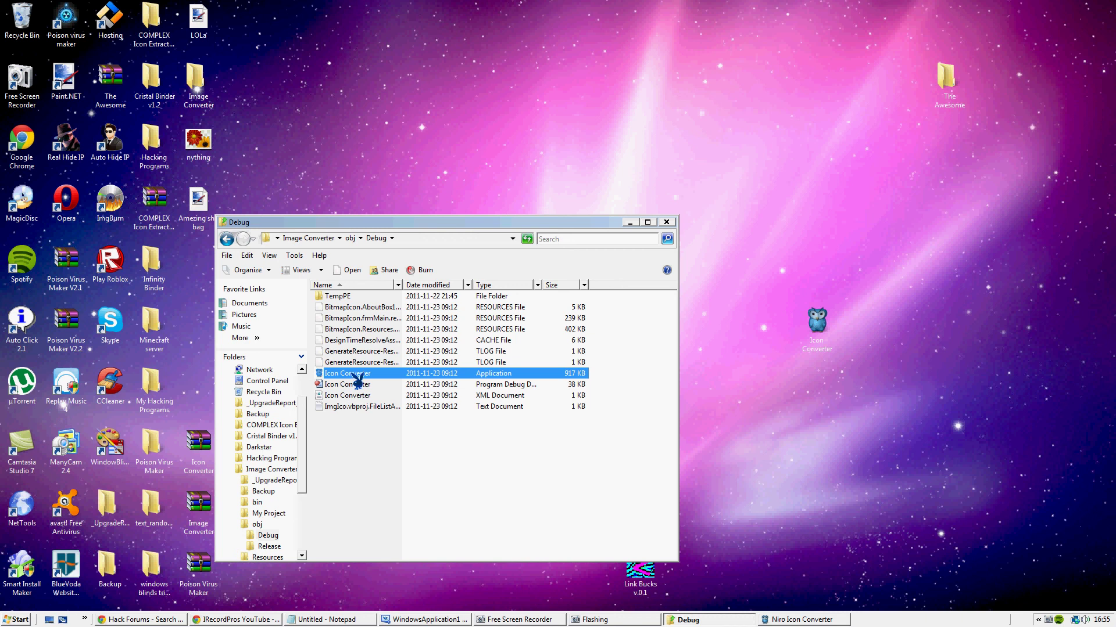
click(357, 447)
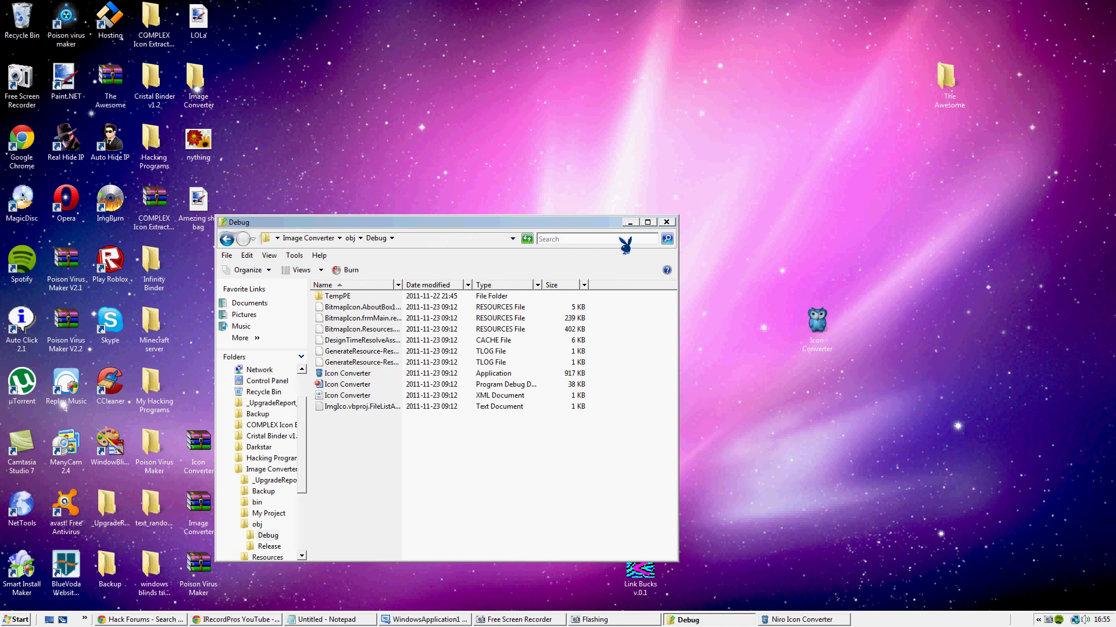